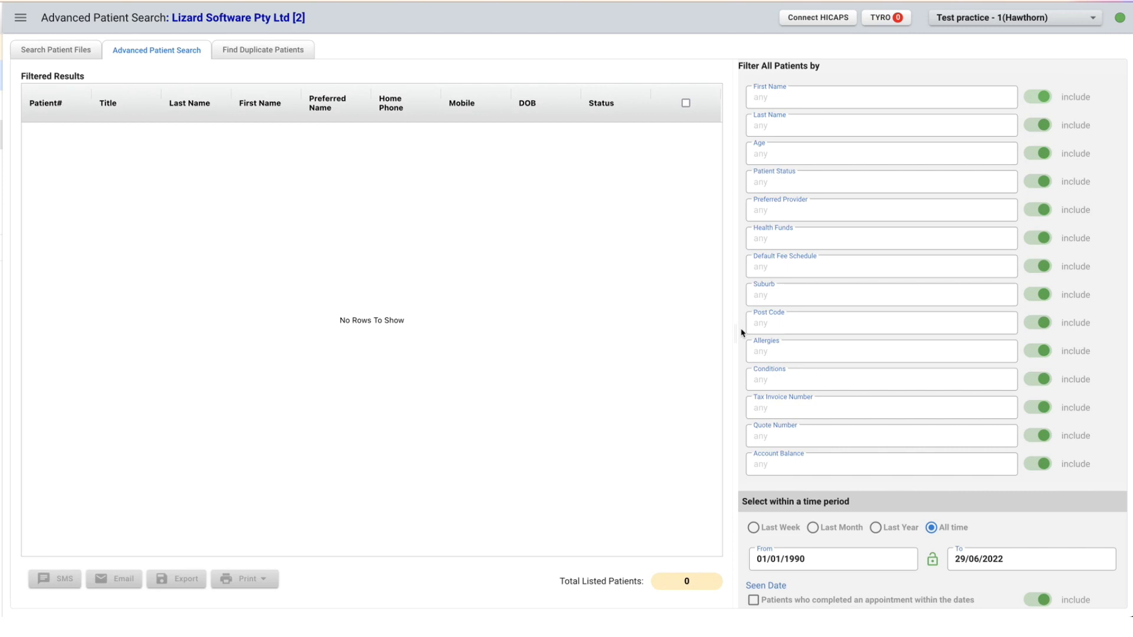
Go to the Patient Directory and open its Advanced Patient Search.
scroll(820, 312, down, 5)
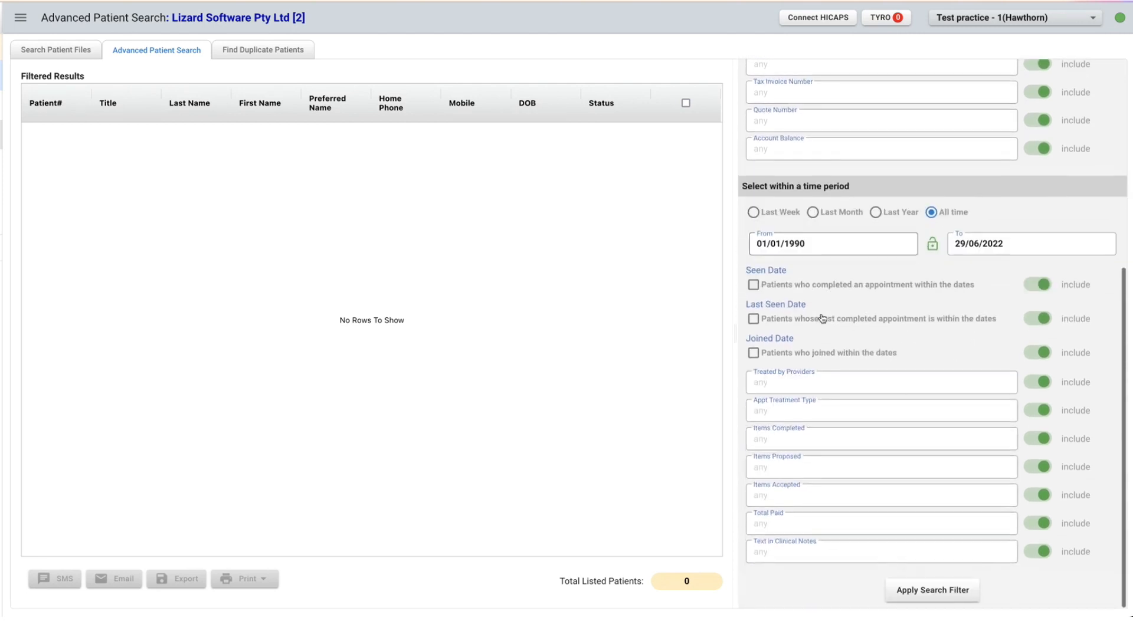
scroll(819, 313, up, 5)
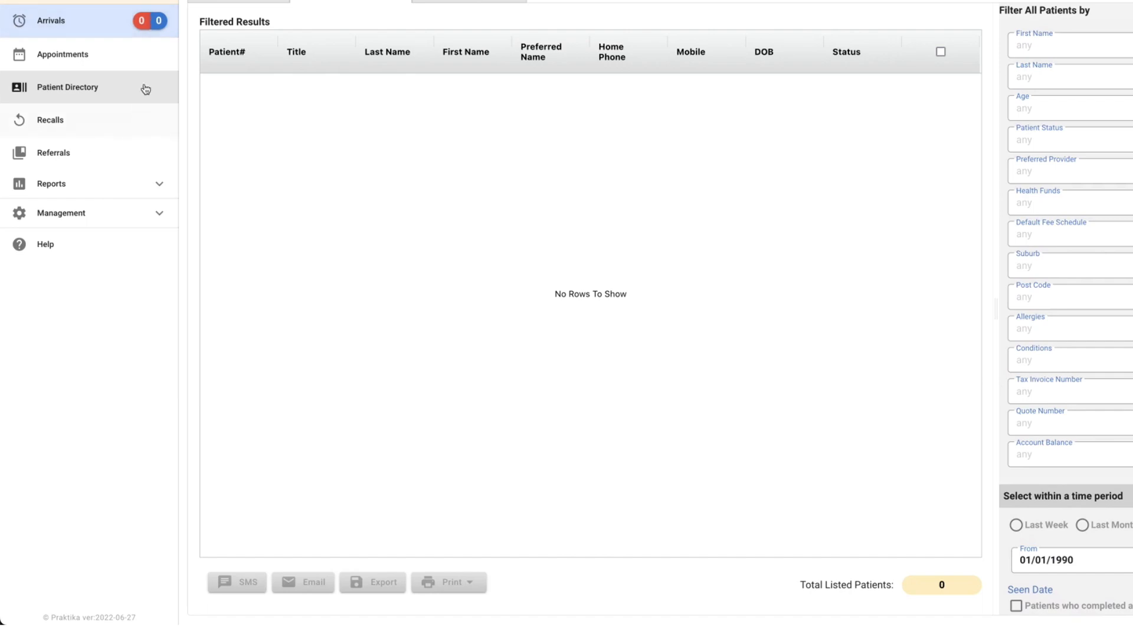
click(70, 92)
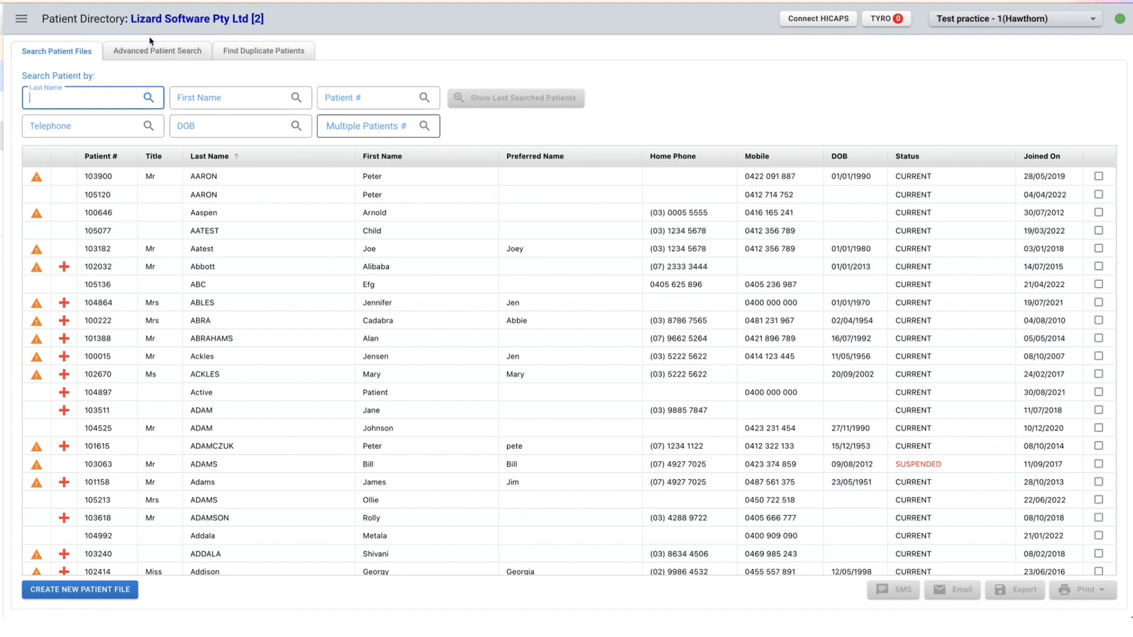
click(168, 51)
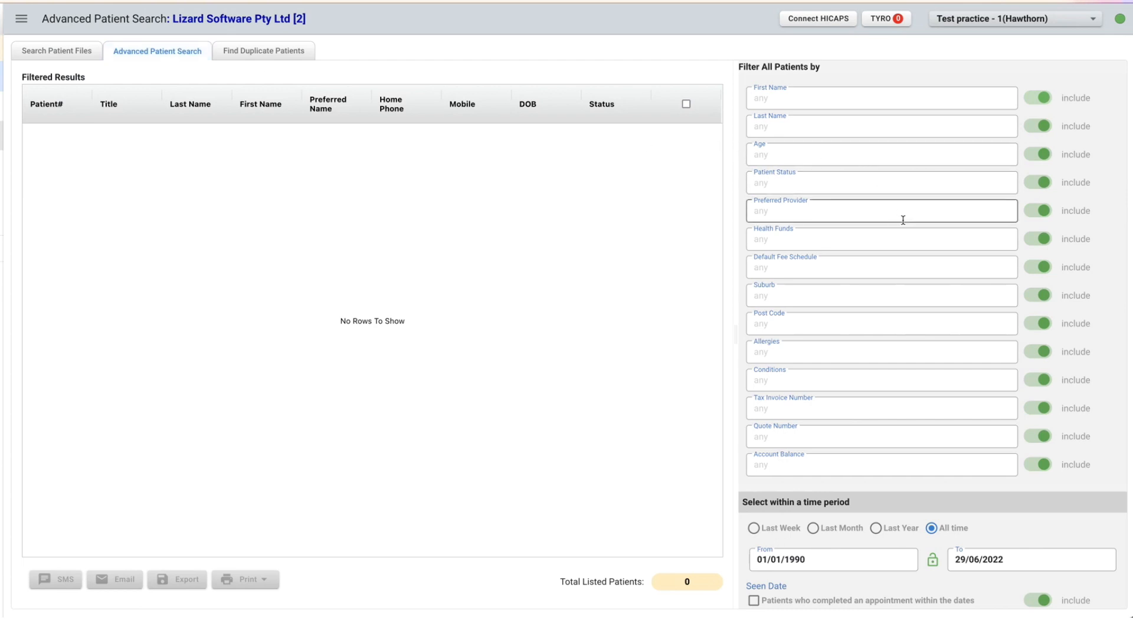
Apply the search with no filters set, and select all listed patients and clear that selection again.
scroll(903, 219, down, 5)
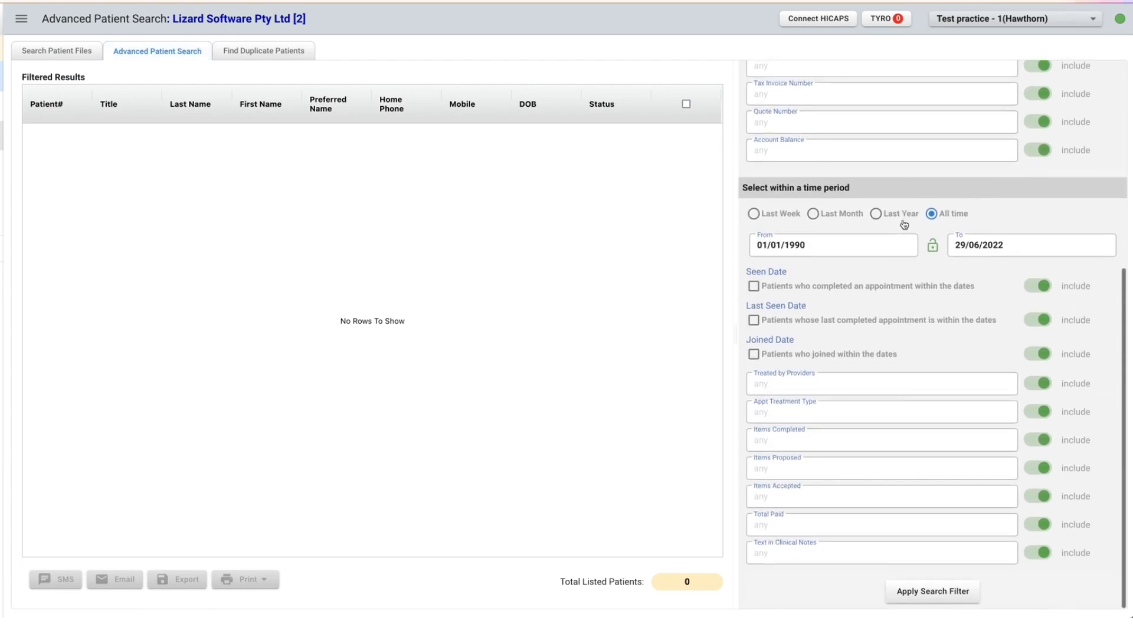
scroll(903, 225, up, 5)
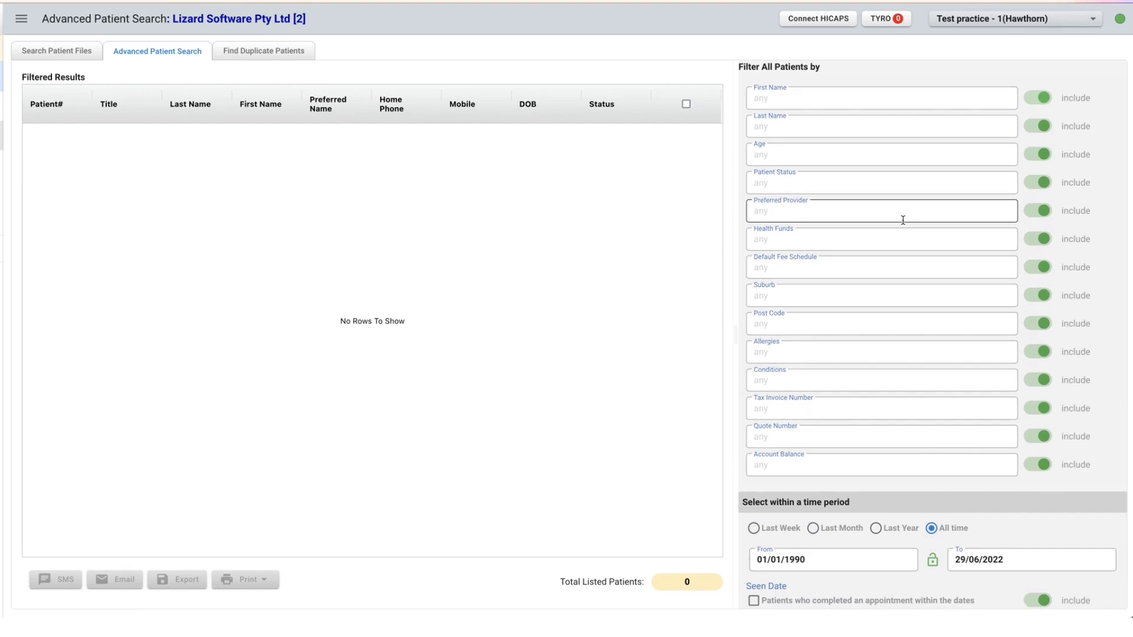
scroll(902, 219, down, 5)
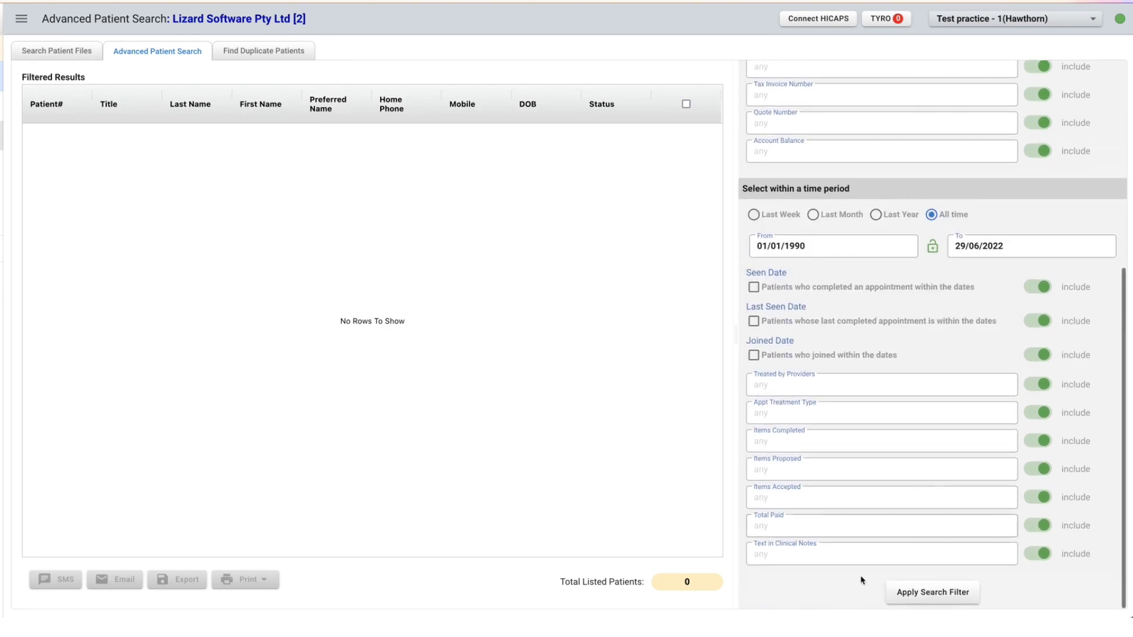
click(925, 592)
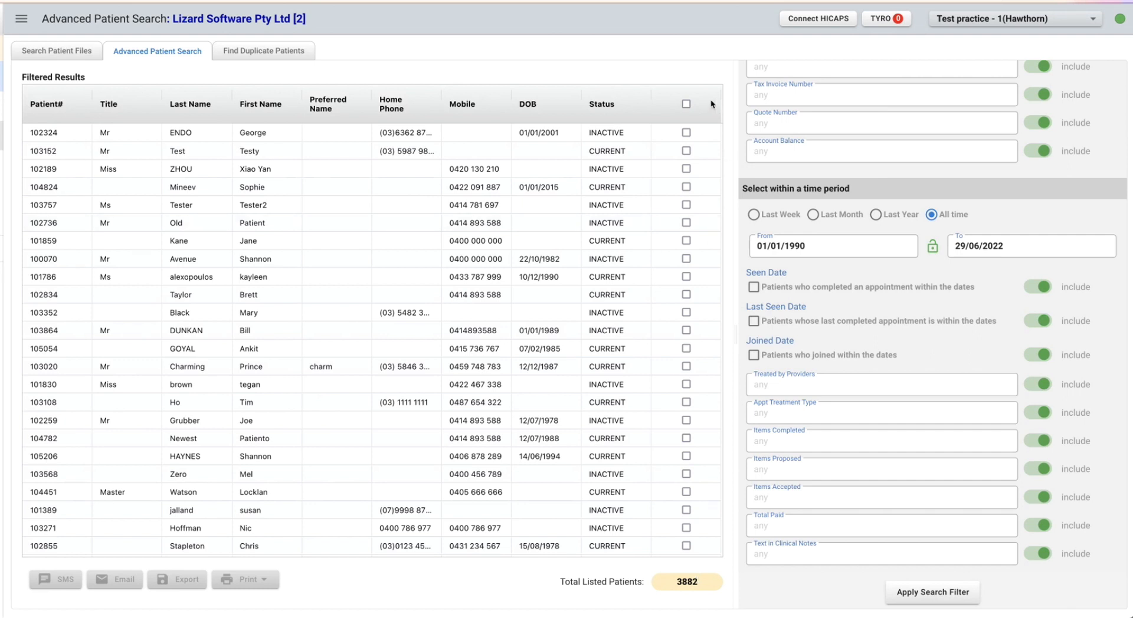
click(686, 104)
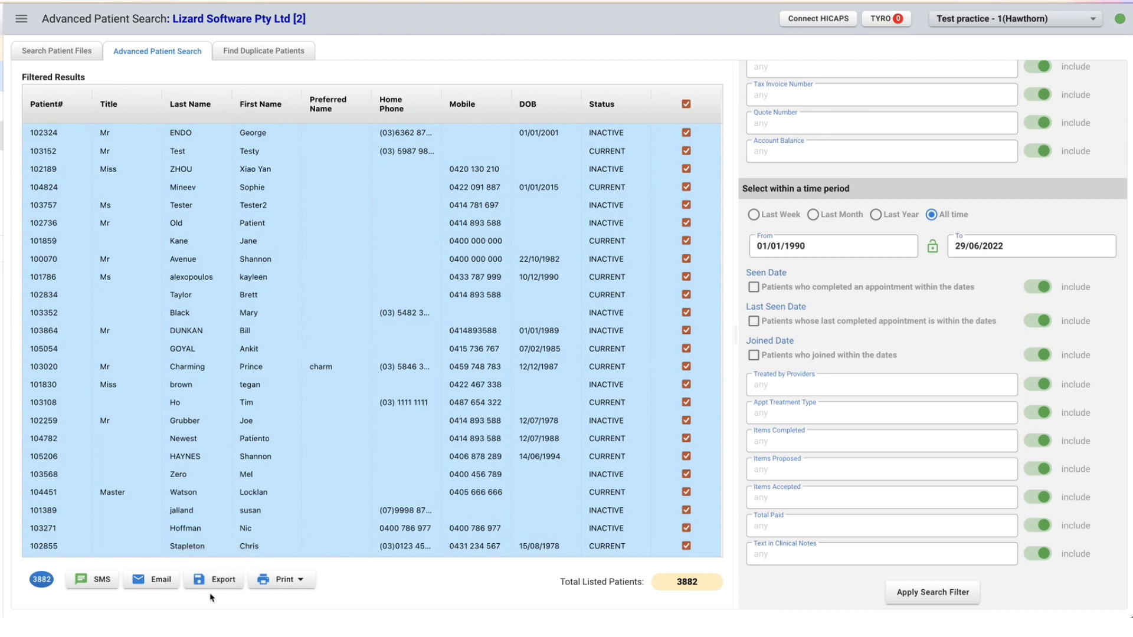
click(686, 104)
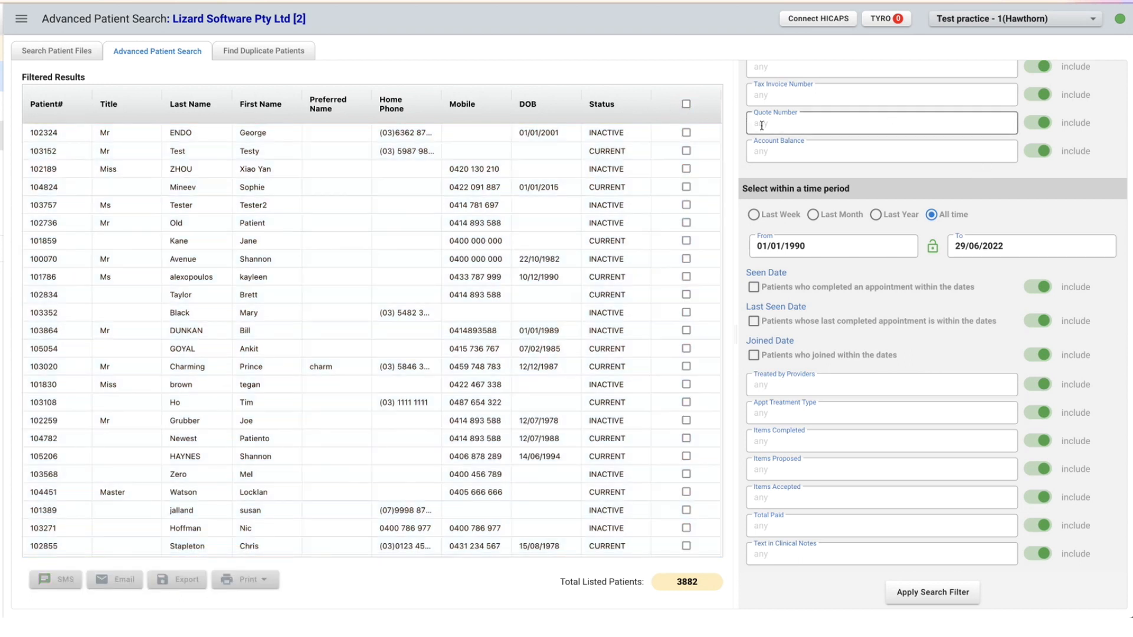
Set the Age filter to 18-45 and apply the search filter.
scroll(762, 125, up, 5)
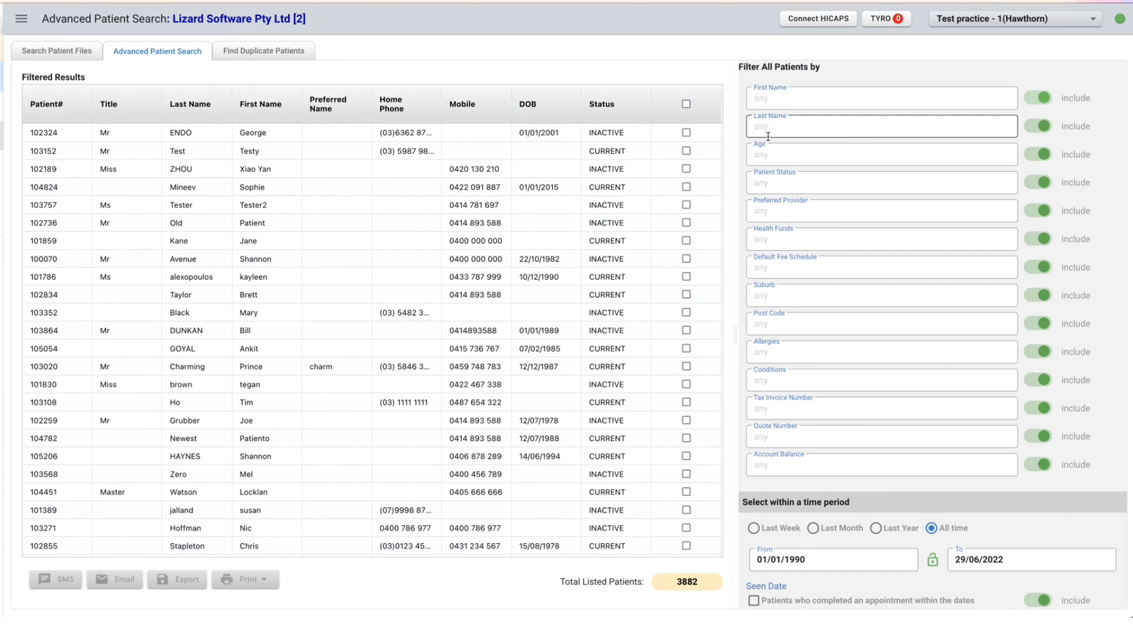
click(779, 153)
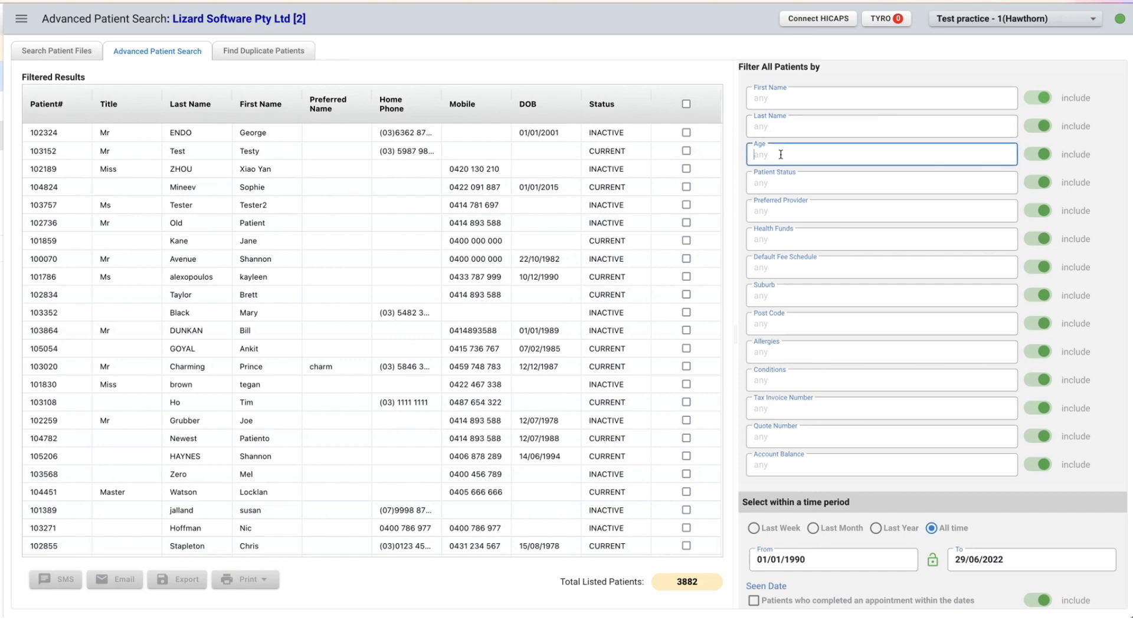
text(18-45)
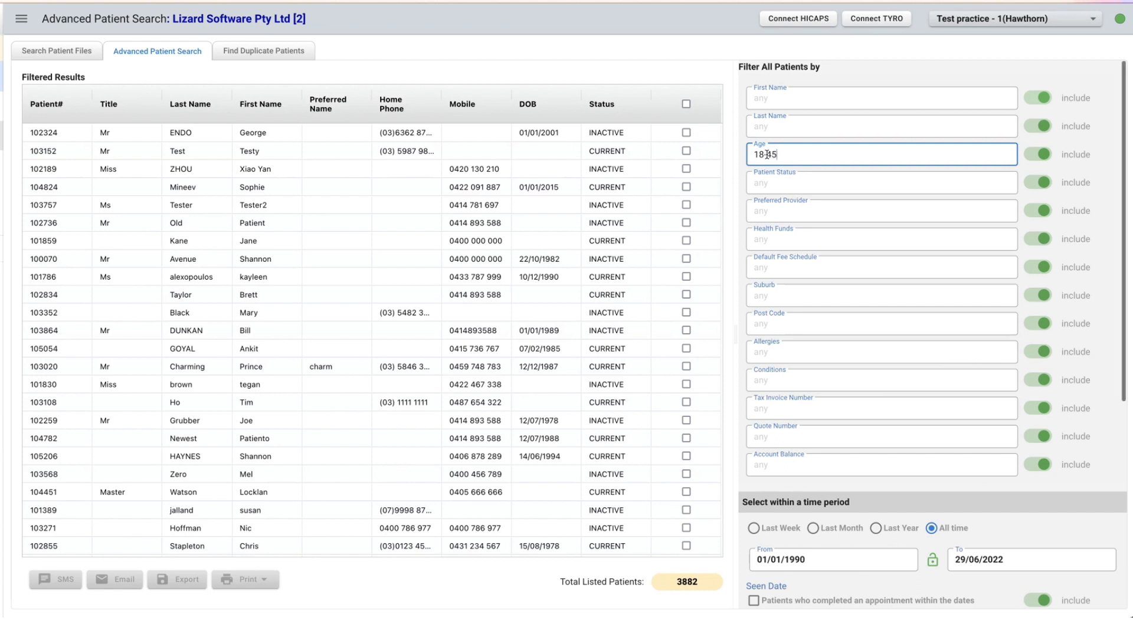
scroll(825, 182, down, 5)
click(952, 594)
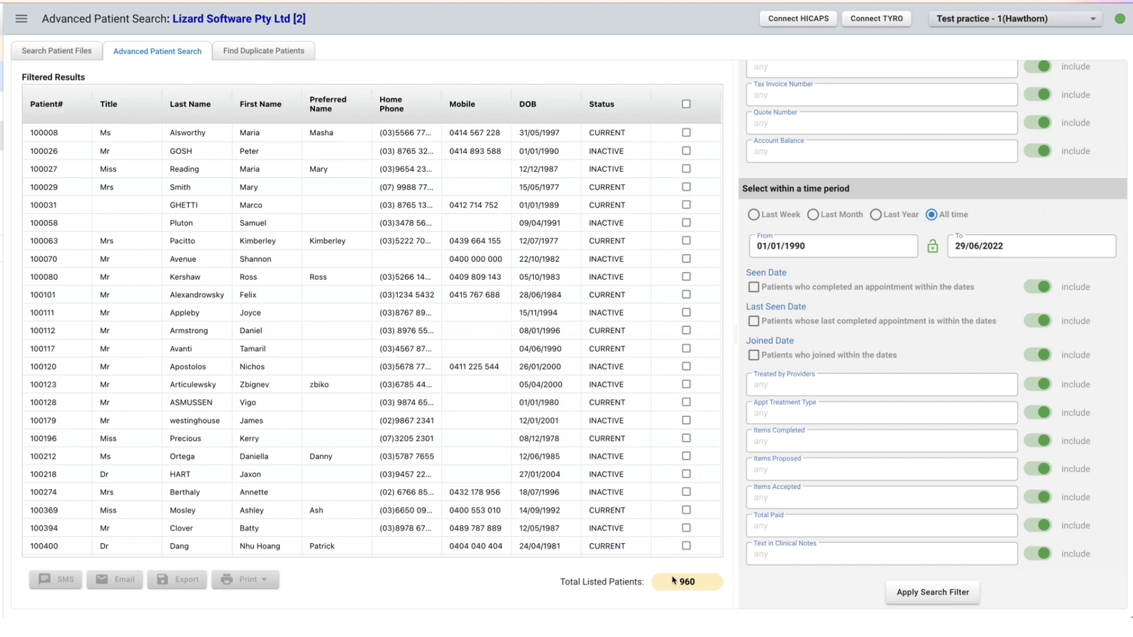
Add the Patient Status filter CURRENT, apply the search and look through the filtered patients.
scroll(769, 341, up, 5)
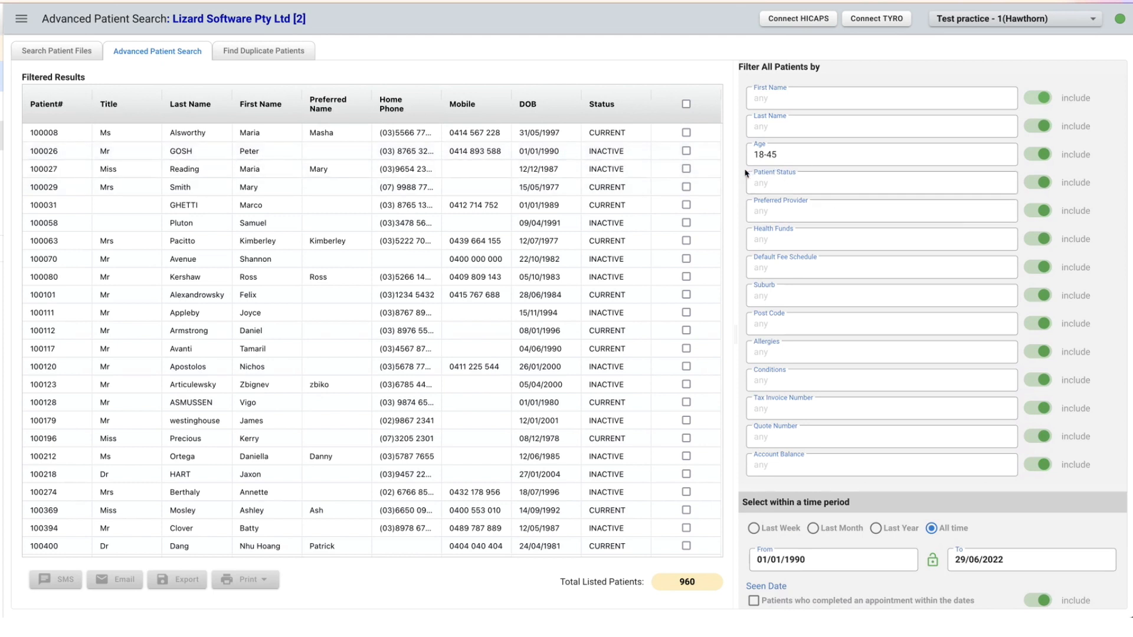
click(777, 180)
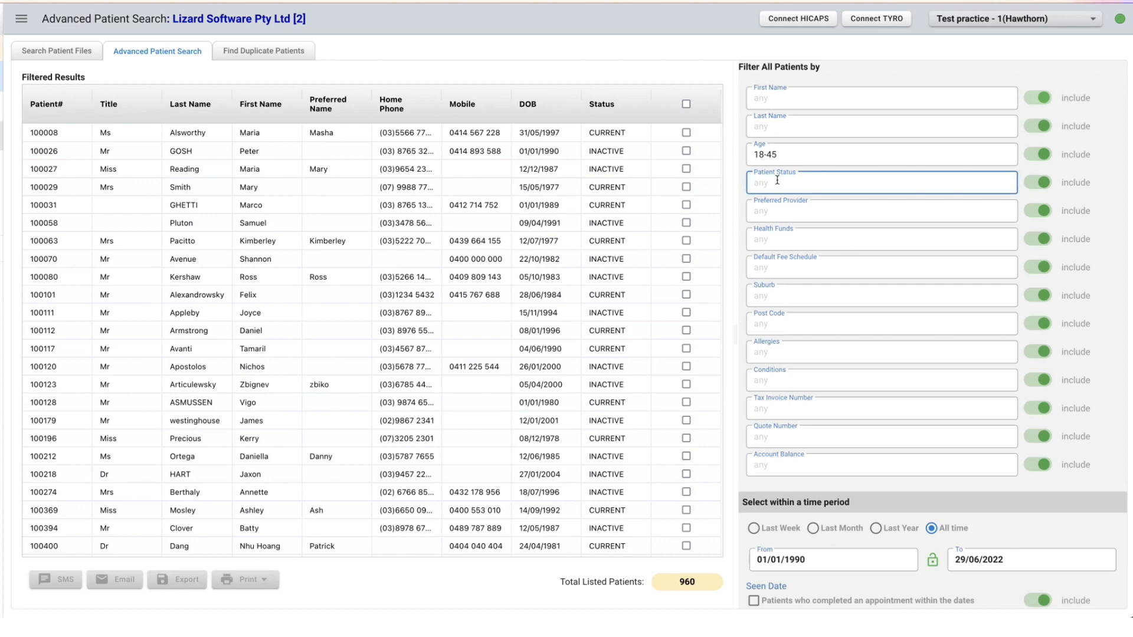
text(CURRENT)
scroll(794, 204, down, 5)
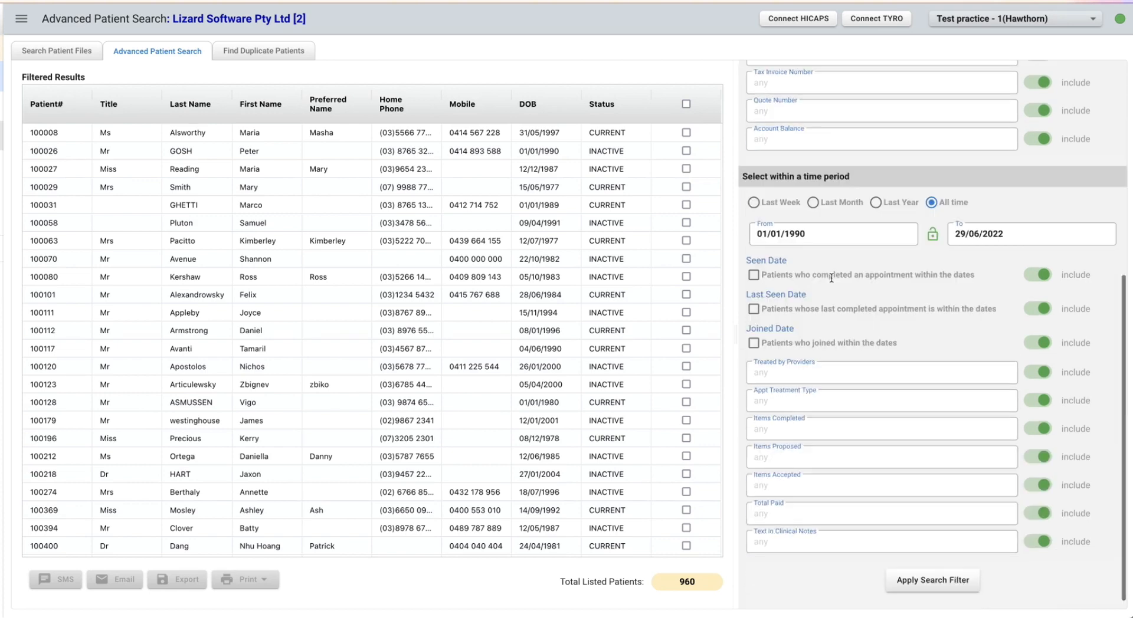
click(911, 593)
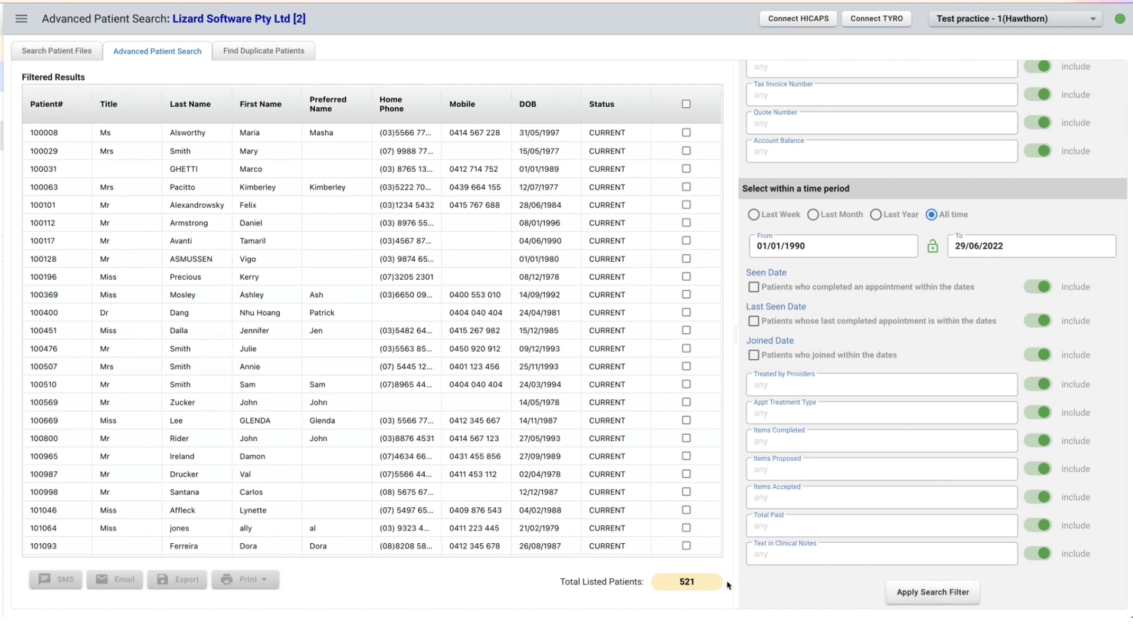
scroll(541, 172, down, 7)
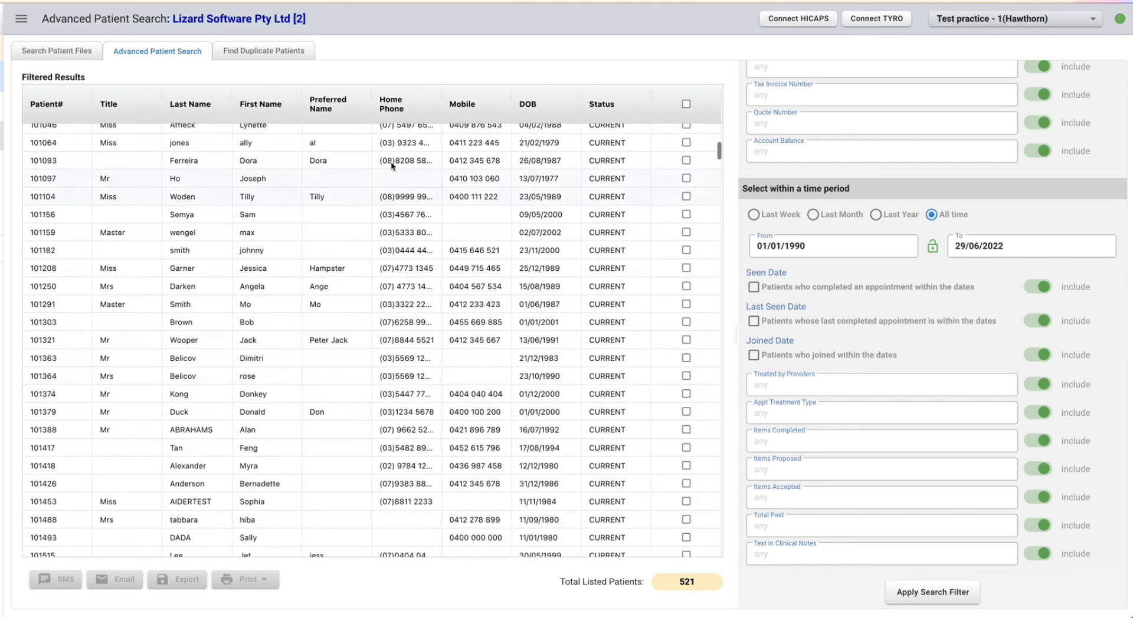
scroll(456, 365, down, 20)
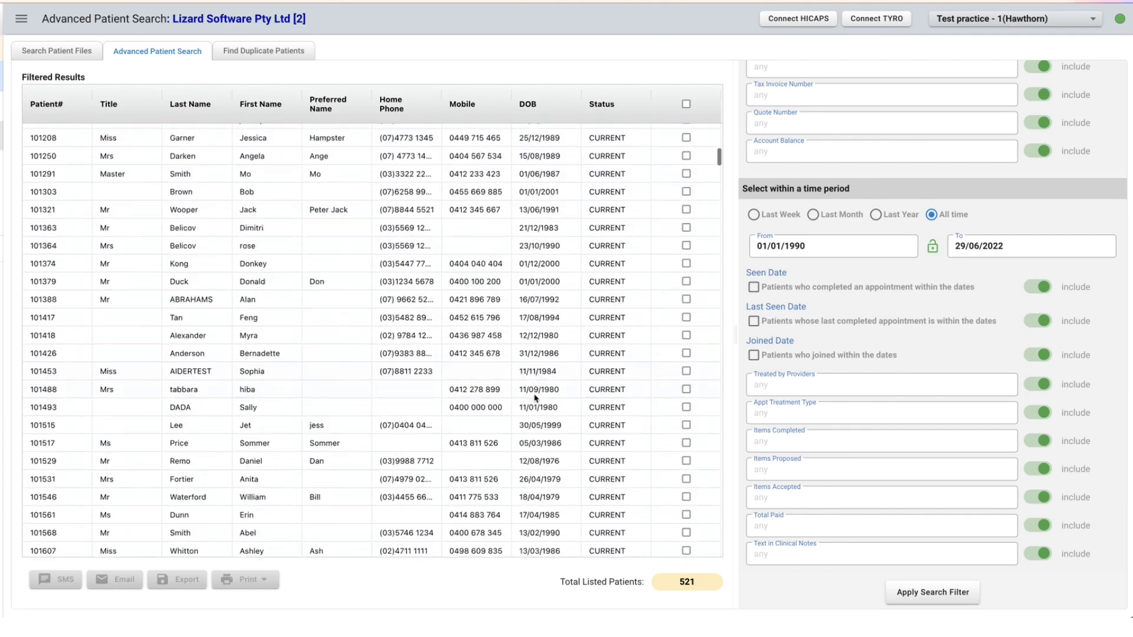
scroll(537, 399, up, 20)
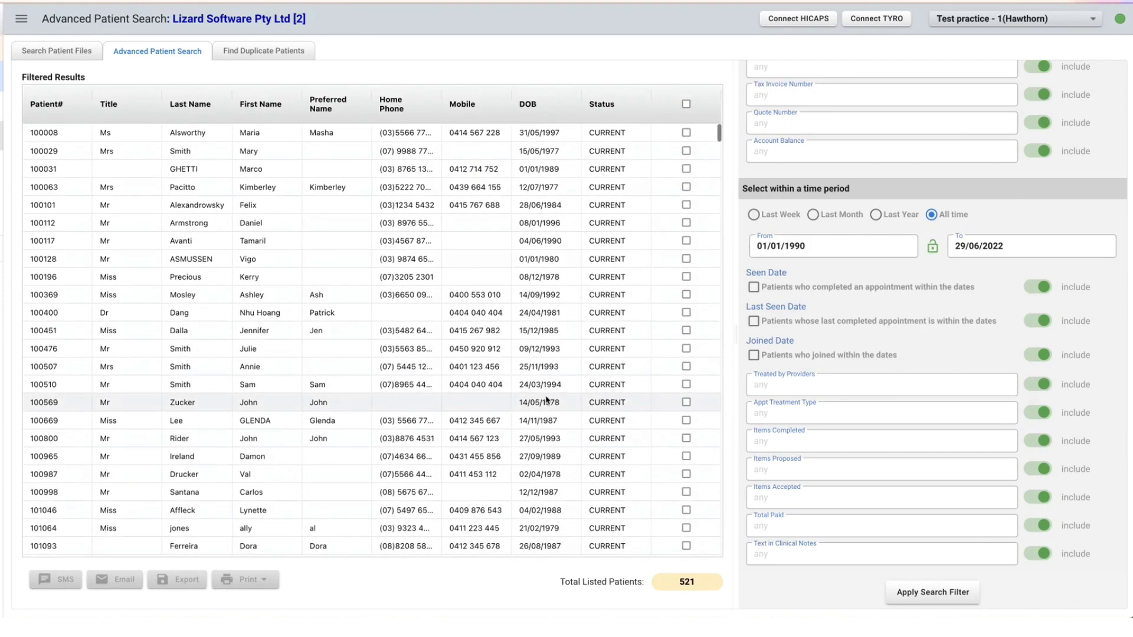
Add the Health Funds filter BUPA and apply the search filter.
scroll(815, 217, up, 6)
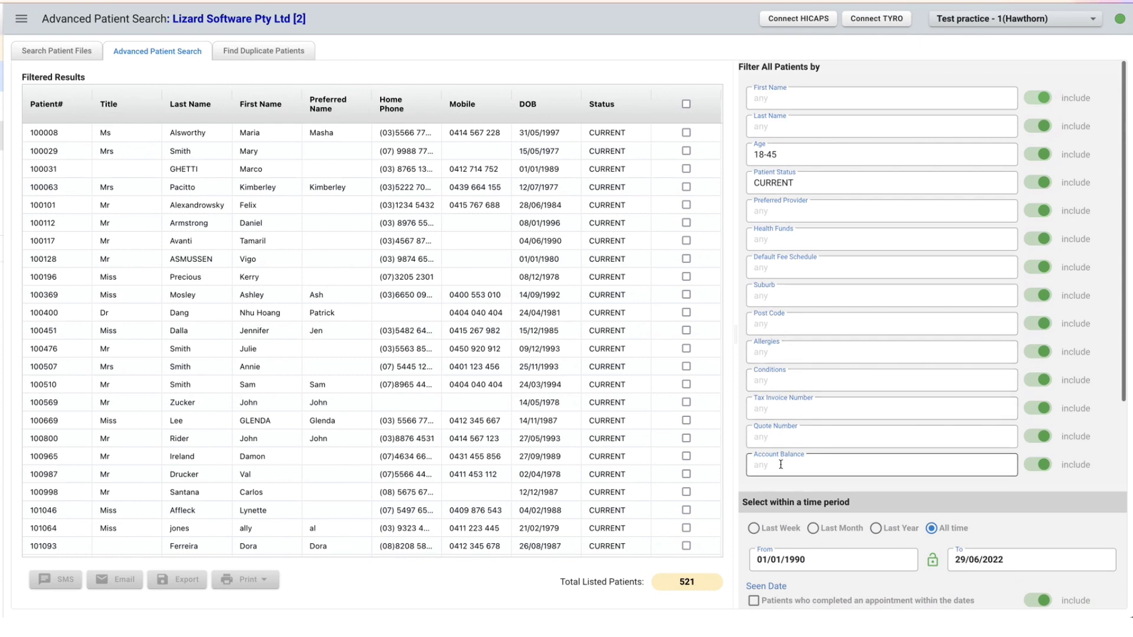
click(782, 241)
text(BU)
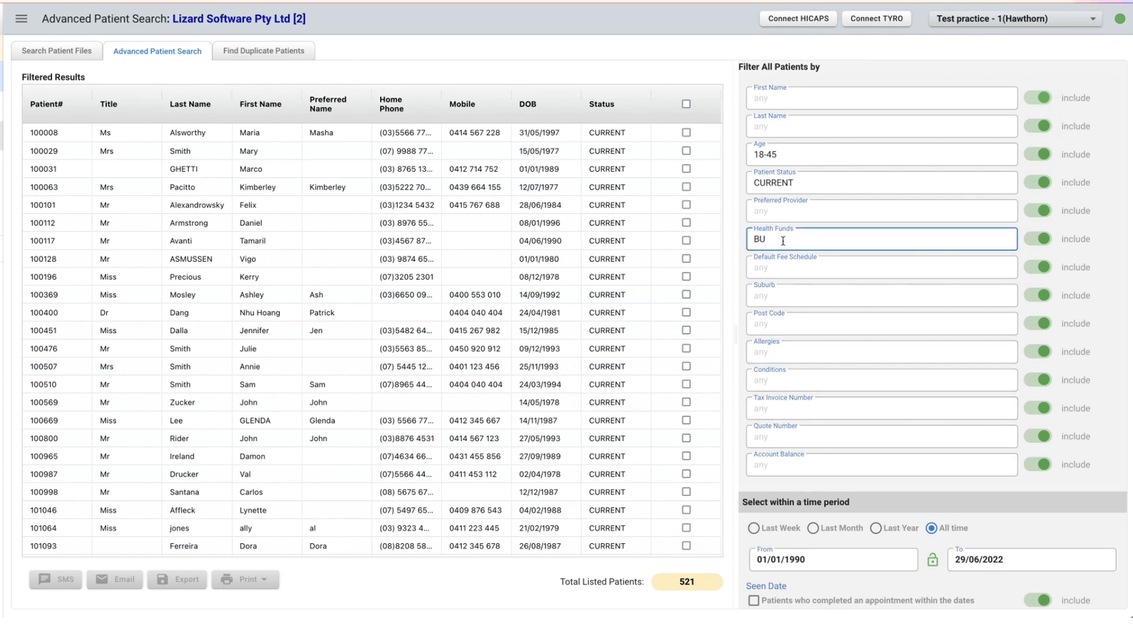
text(PA)
scroll(804, 229, down, 5)
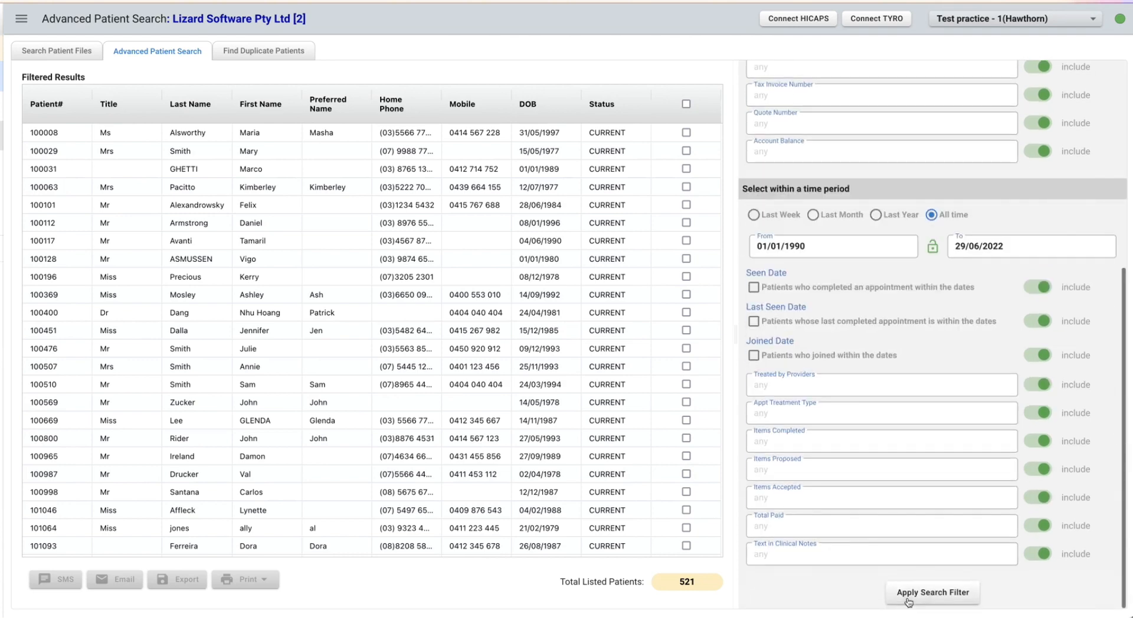
click(909, 600)
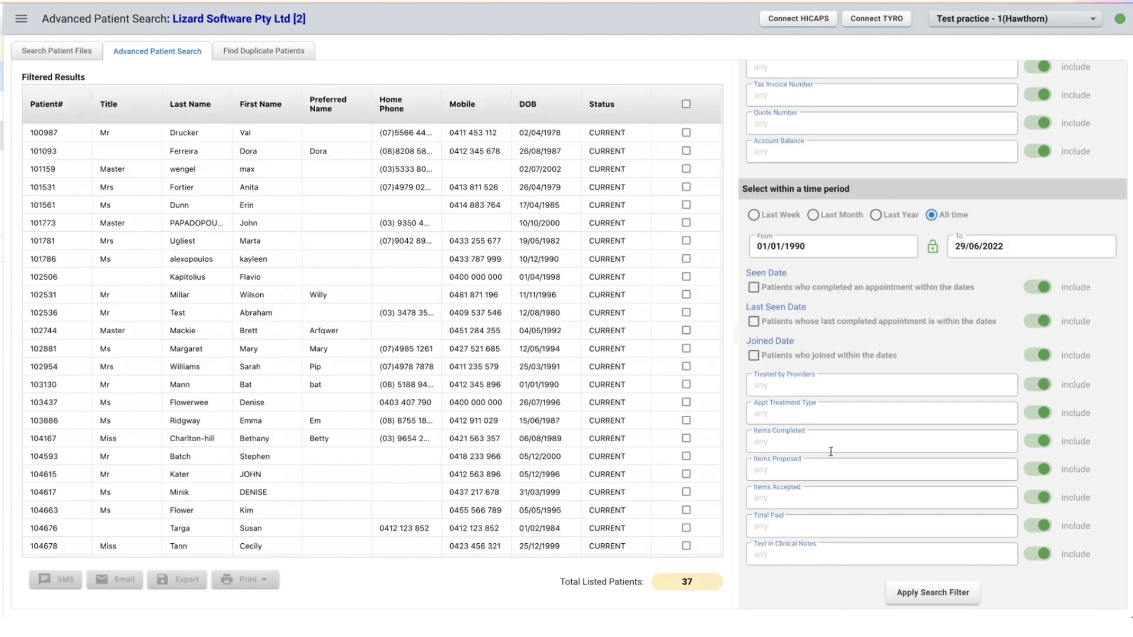
Select all patients in the filtered results.
scroll(831, 451, up, 5)
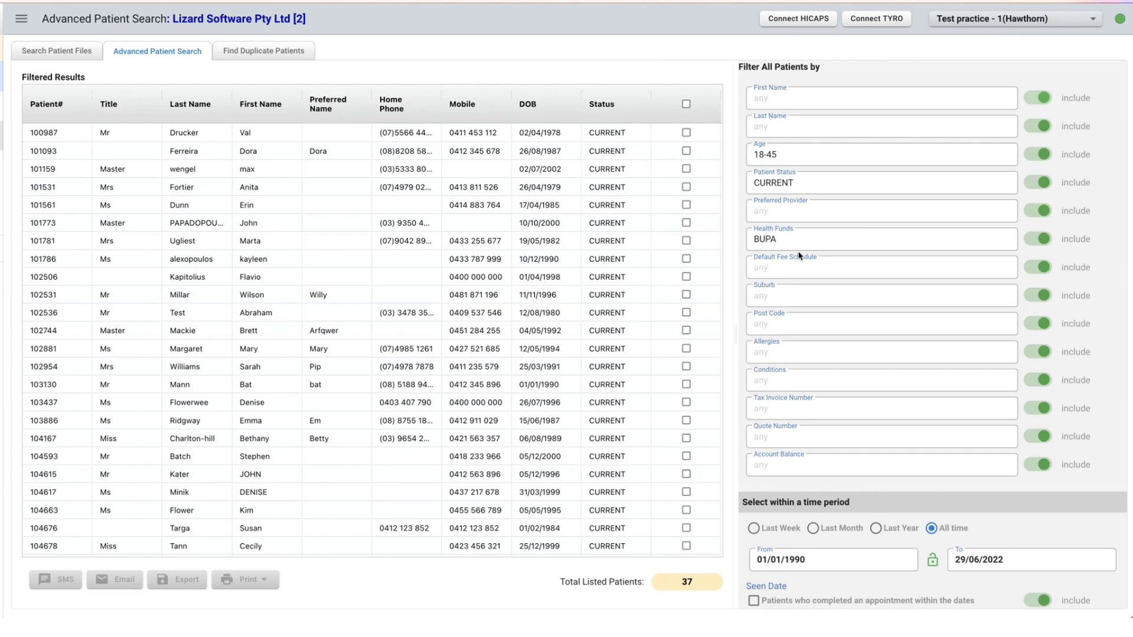
click(685, 104)
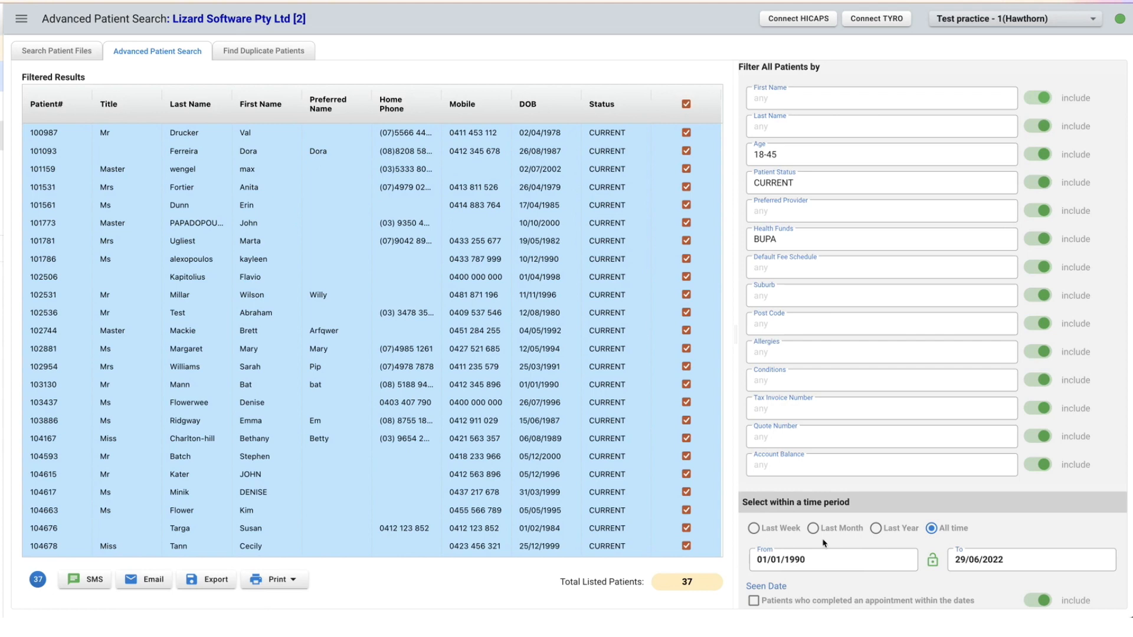
scroll(823, 540, down, 5)
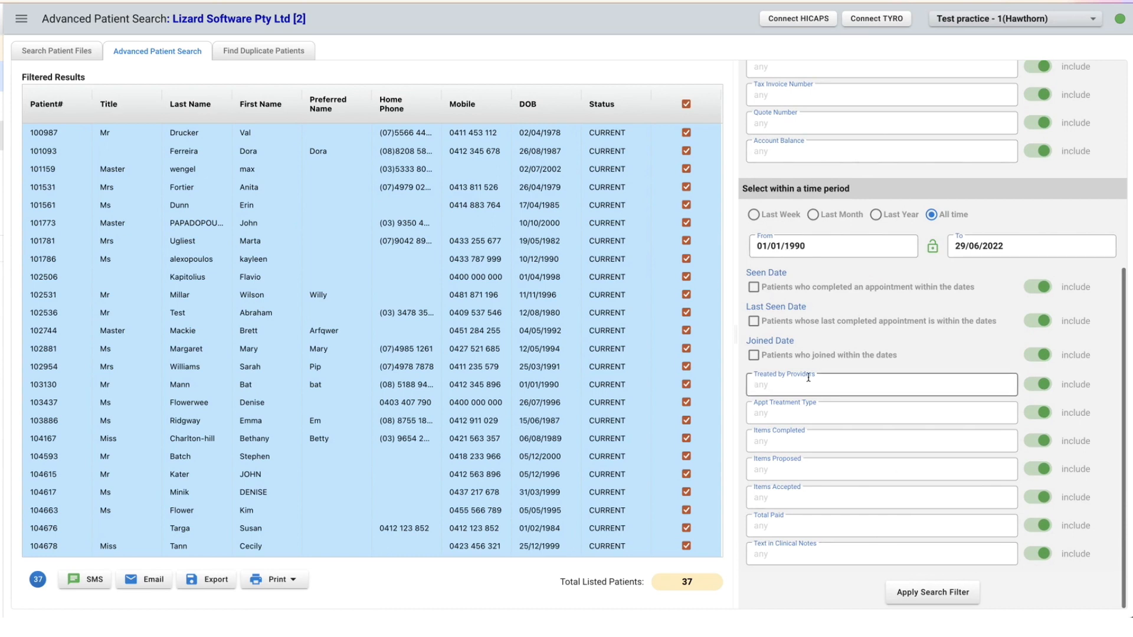
Reset all search filters by switching to Search Patient Files and returning to Advanced Patient Search.
click(88, 52)
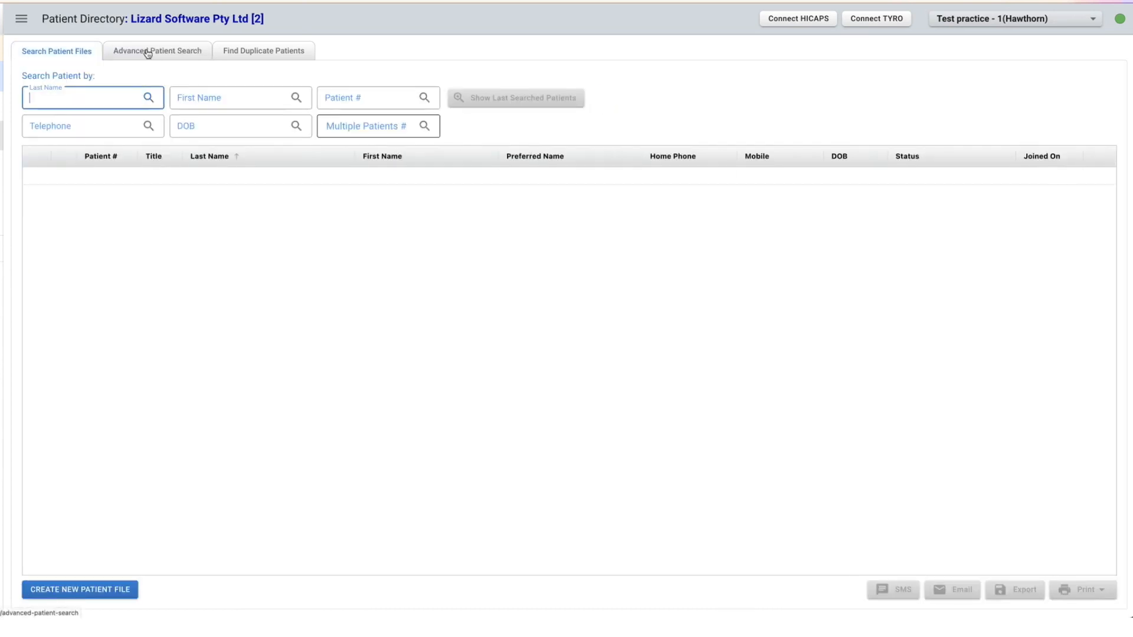
click(147, 53)
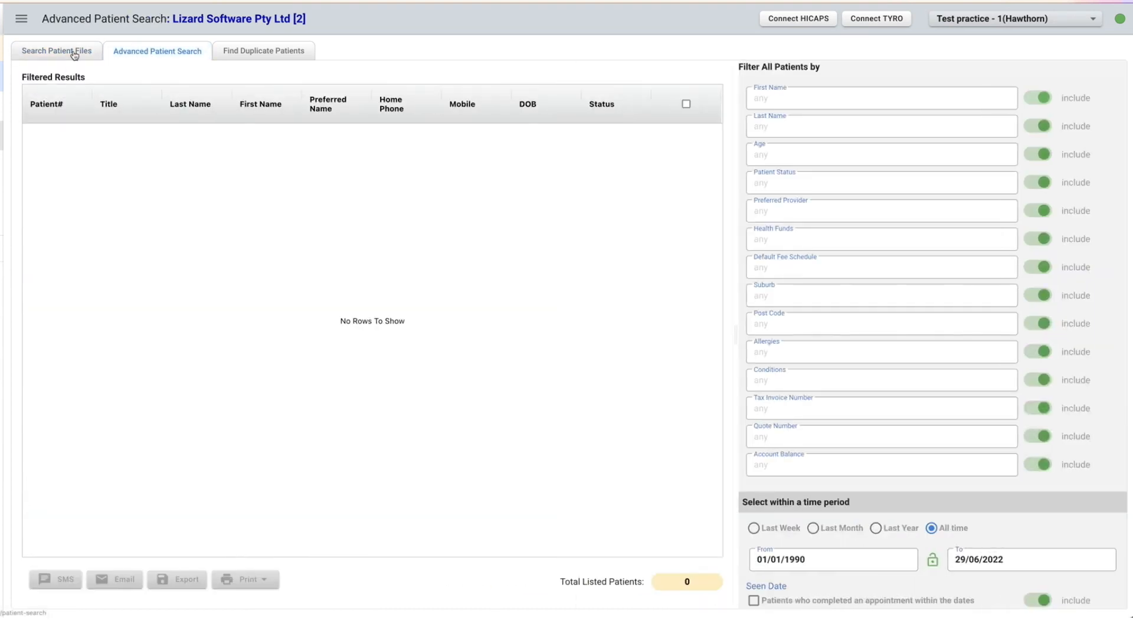
scroll(926, 254, down, 5)
scroll(927, 255, up, 1)
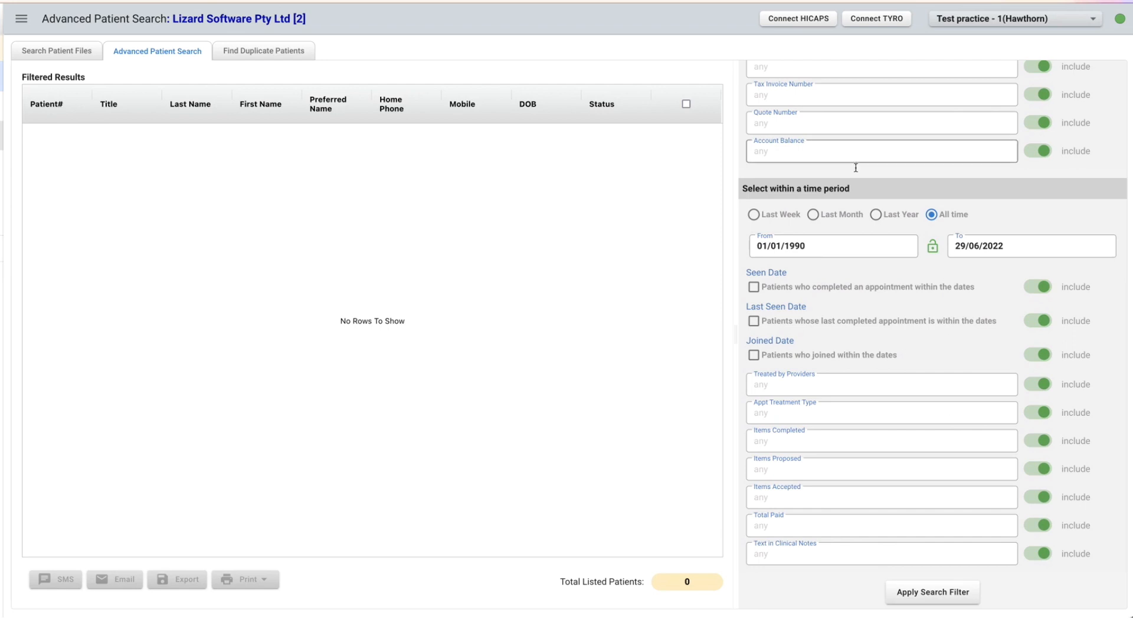
Search for patients who completed an appointment within a period starting 01/01/2020, keeping the end date 29/06/2022.
click(806, 246)
drag(806, 246, 783, 248)
text(2020)
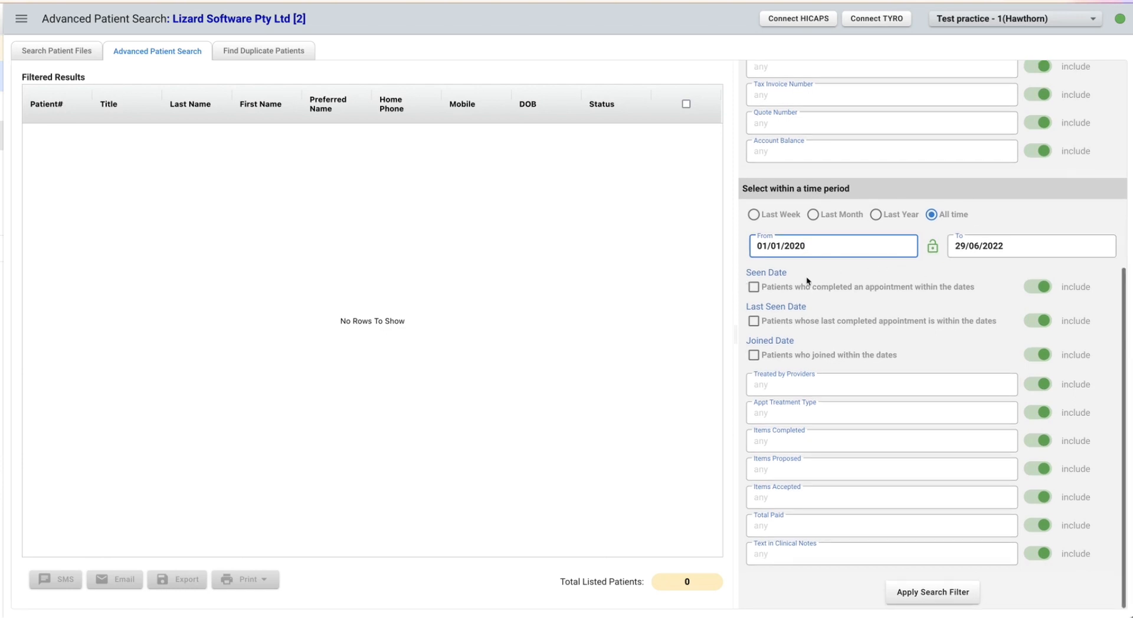
click(754, 288)
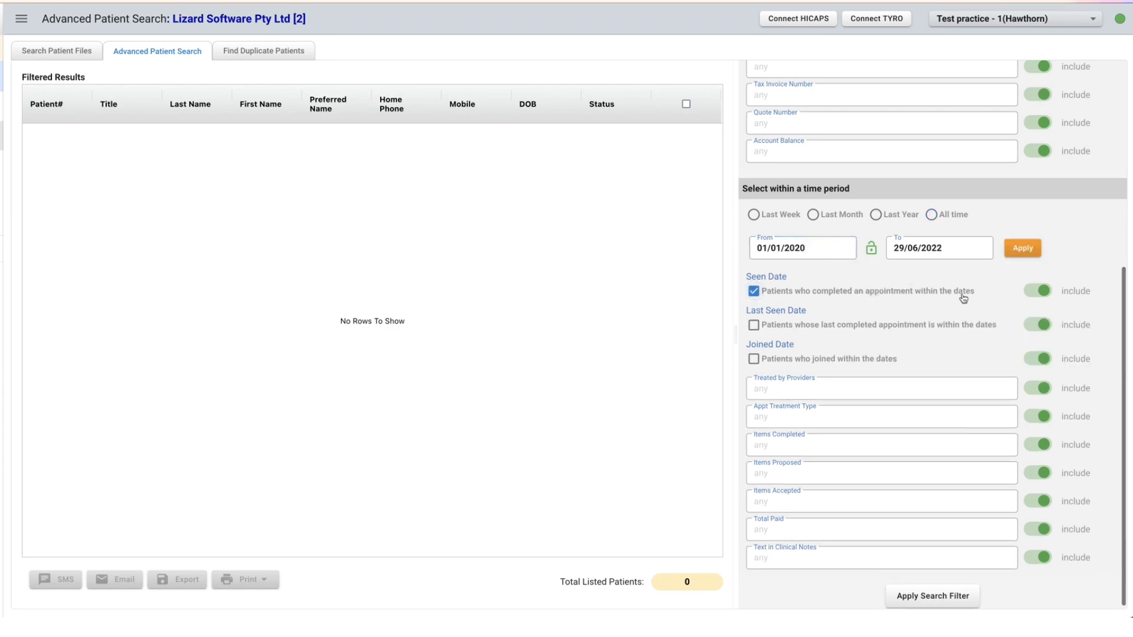
click(927, 598)
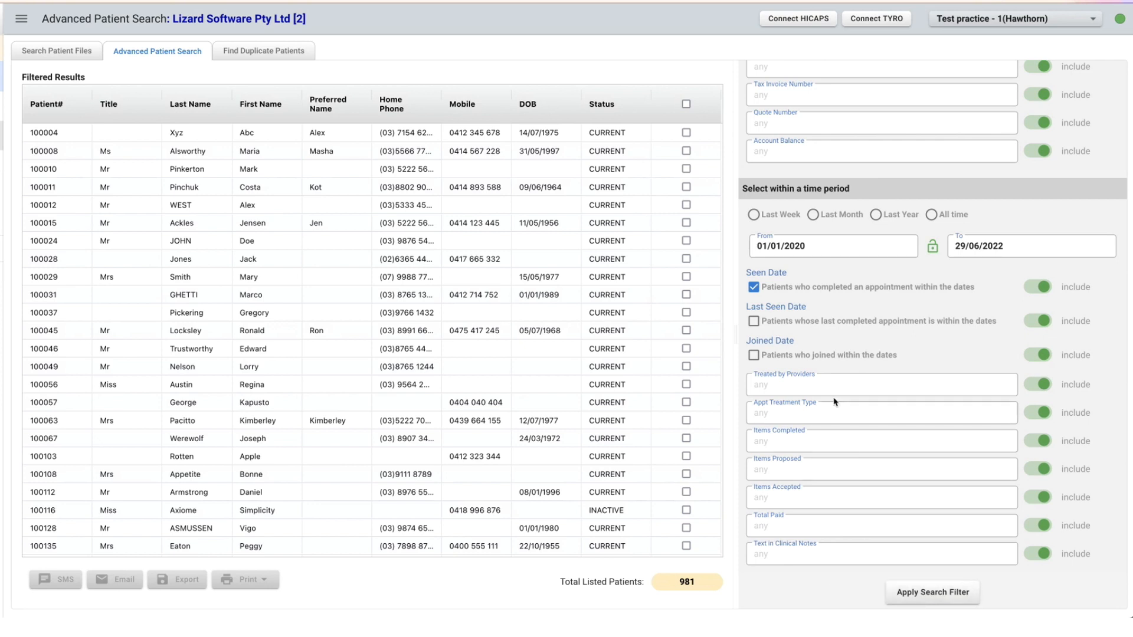
Add the Items Completed filter 613 to the completed-appointment search and apply the search filter.
click(793, 442)
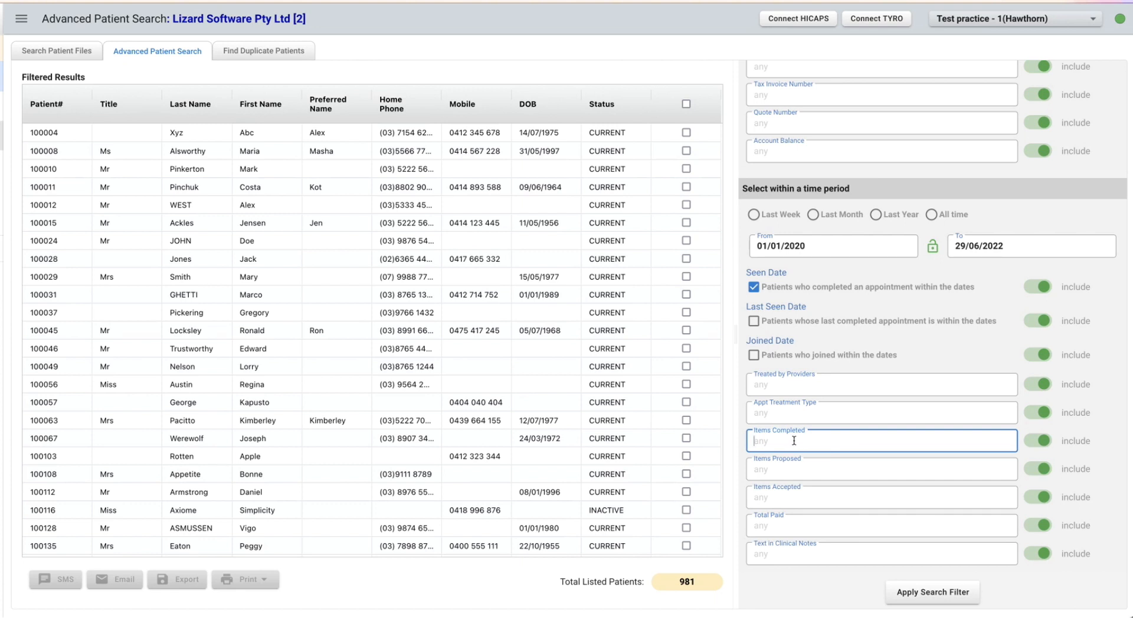
text(613)
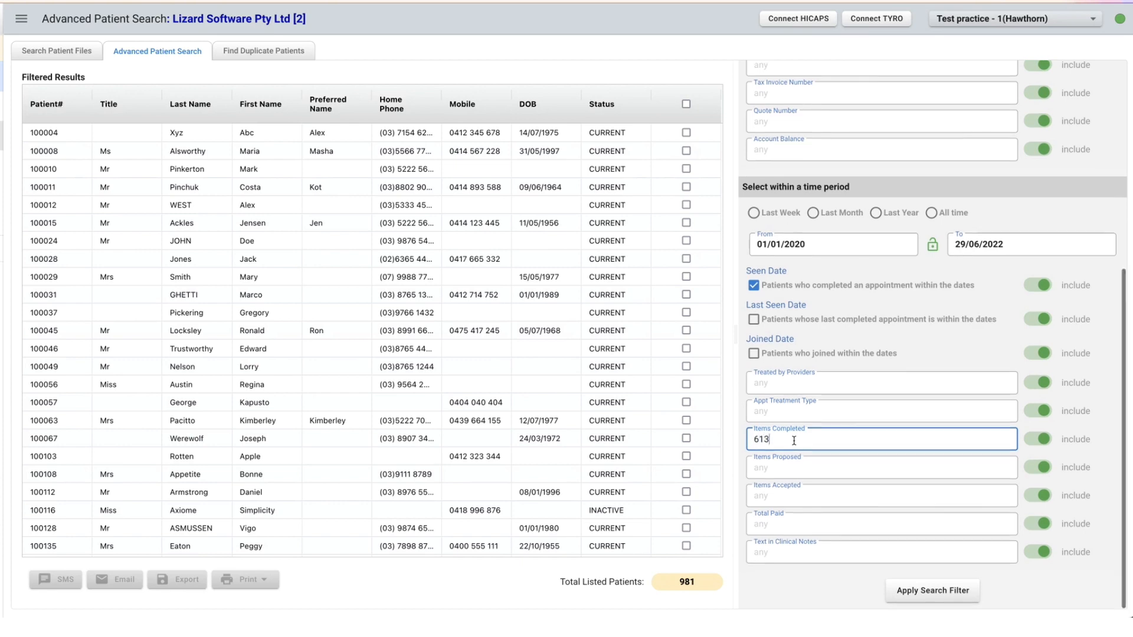
click(908, 591)
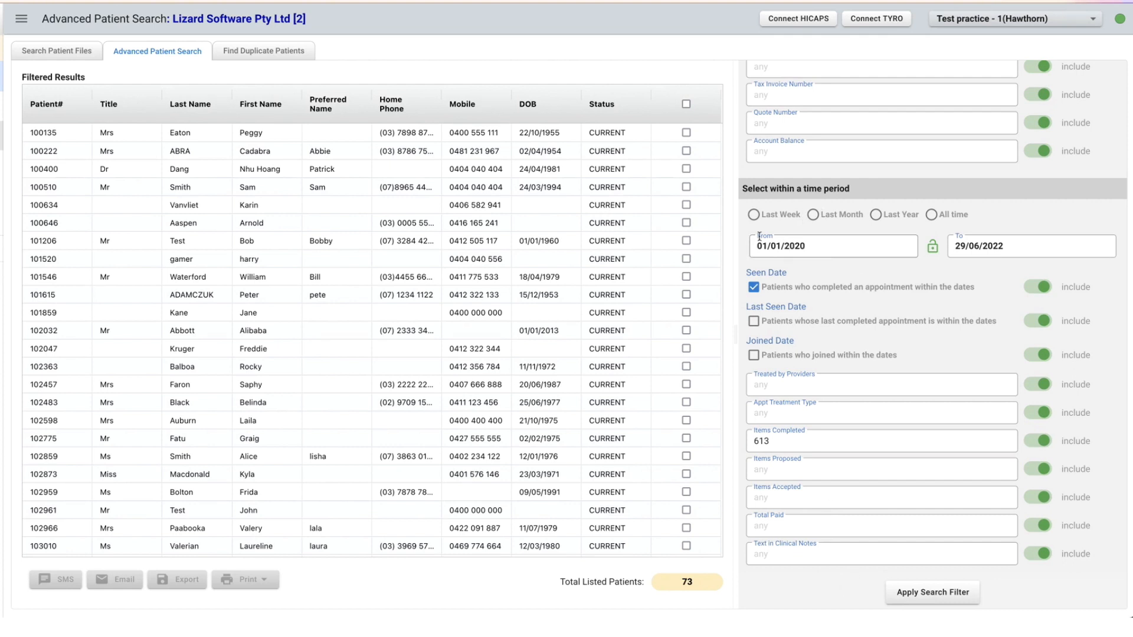
click(819, 242)
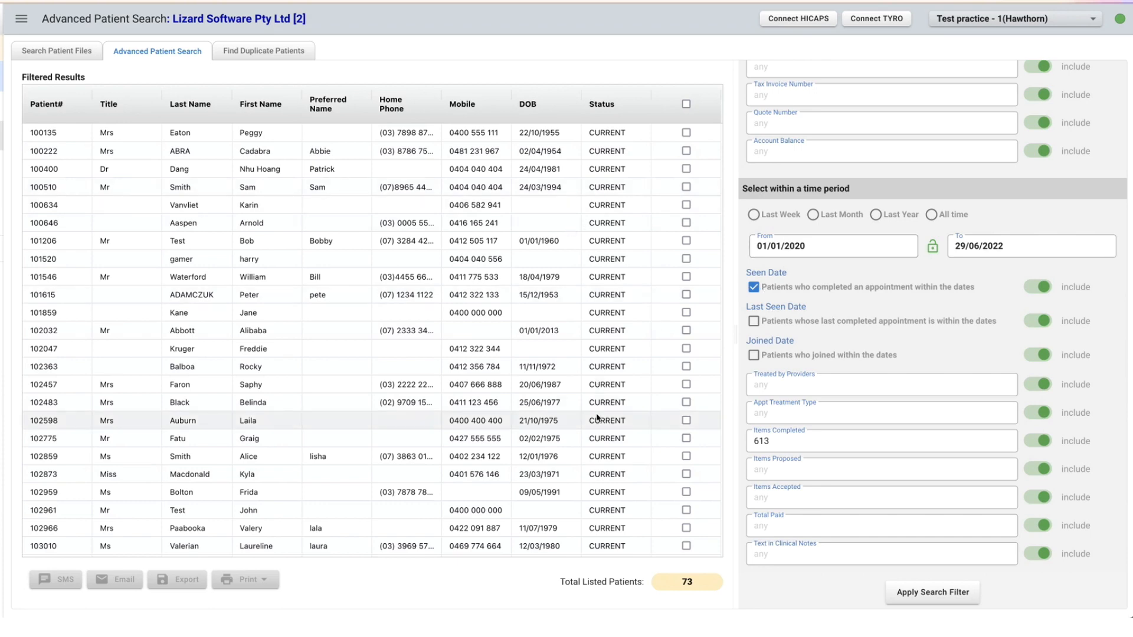
Select all patients listed for completed item 613.
scroll(596, 412, down, 3)
scroll(597, 410, up, 3)
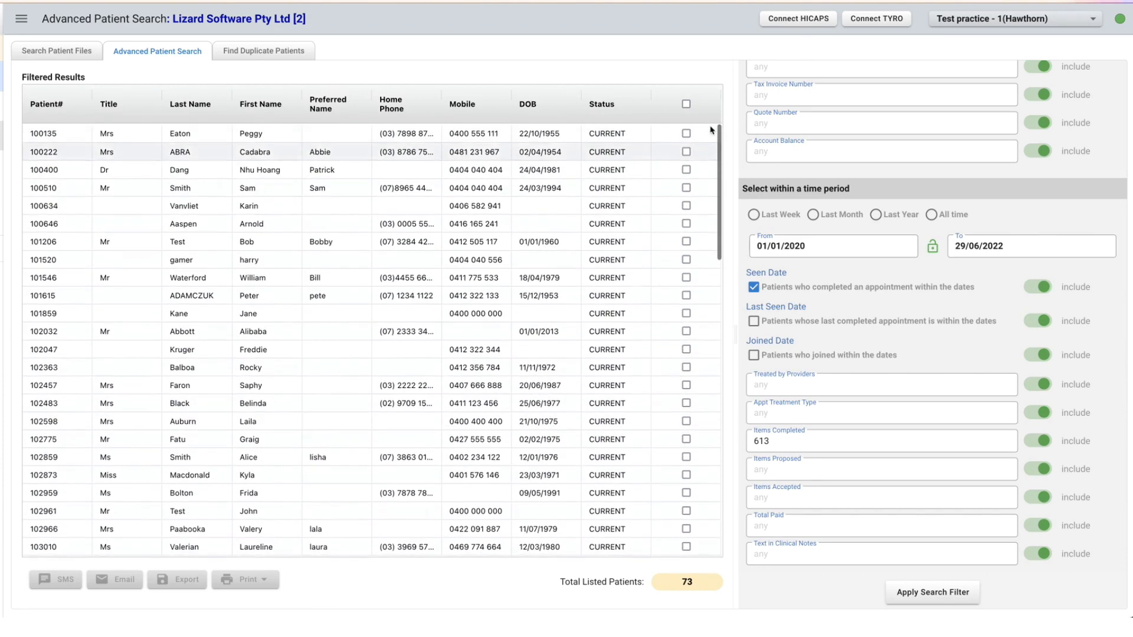
click(686, 104)
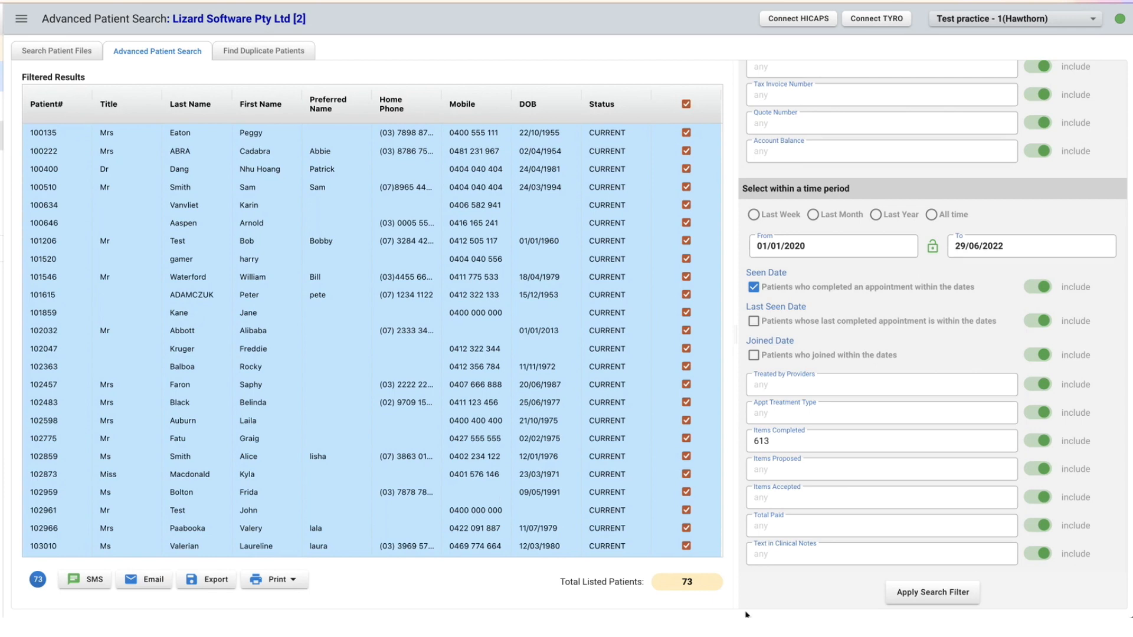
scroll(960, 265, up, 5)
scroll(961, 265, down, 1)
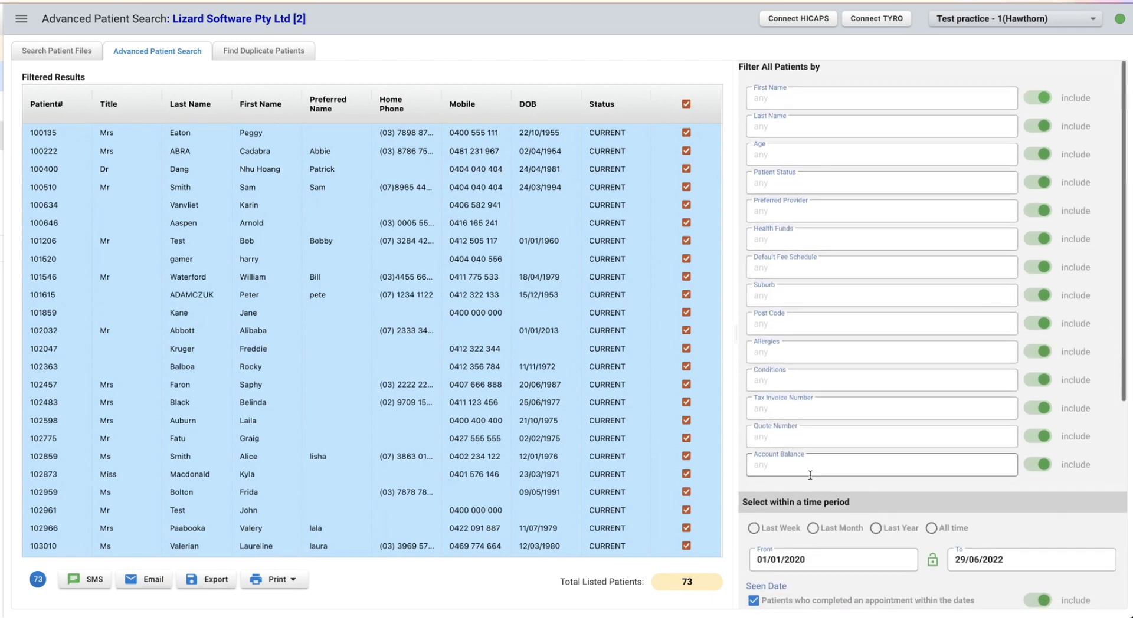
scroll(817, 351, down, 5)
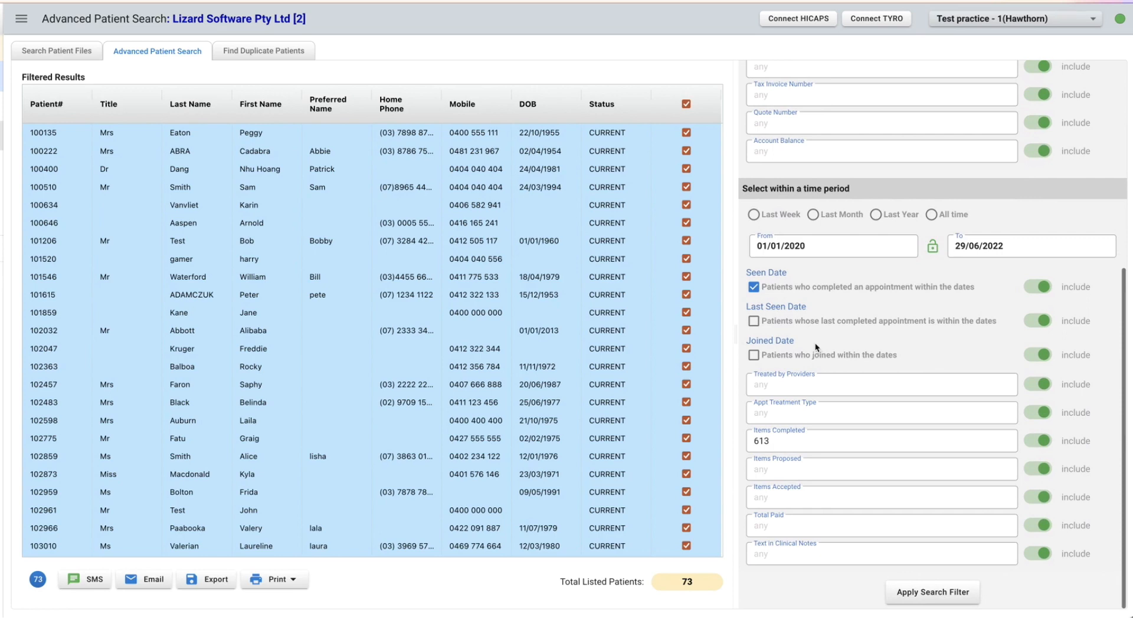
click(785, 558)
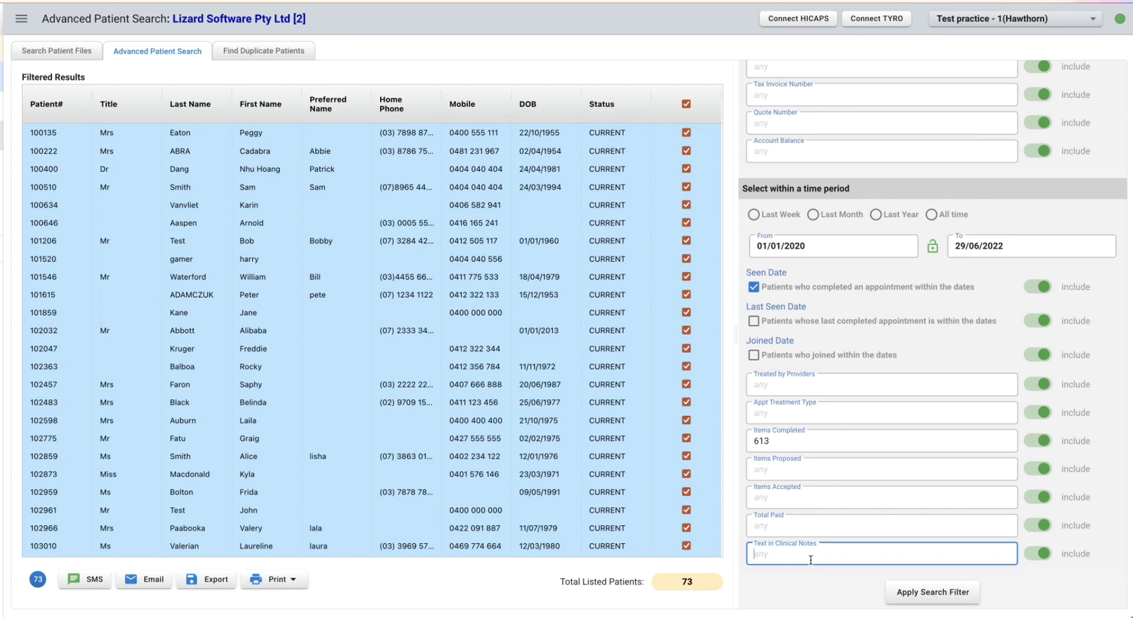
text(perforated)
Clear the date and item filters by switching to Search Patient Files and returning to Advanced Patient Search.
click(59, 51)
click(133, 53)
Search all-time patient records for the word "perforated" in the text of clinical notes.
scroll(903, 490, down, 10)
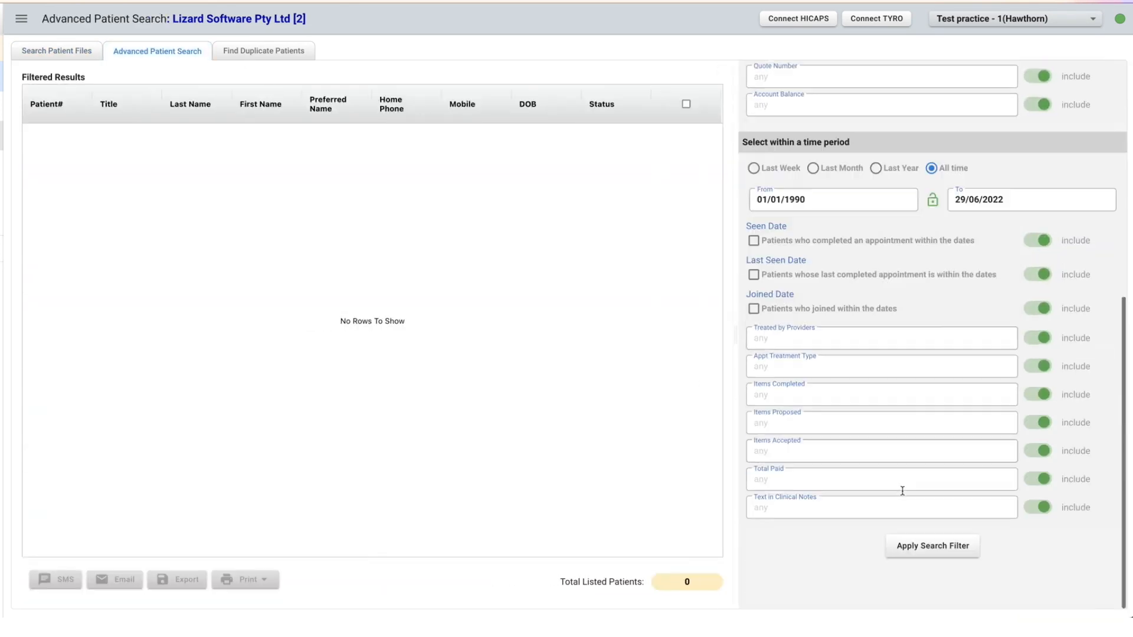
click(780, 560)
text(perforated)
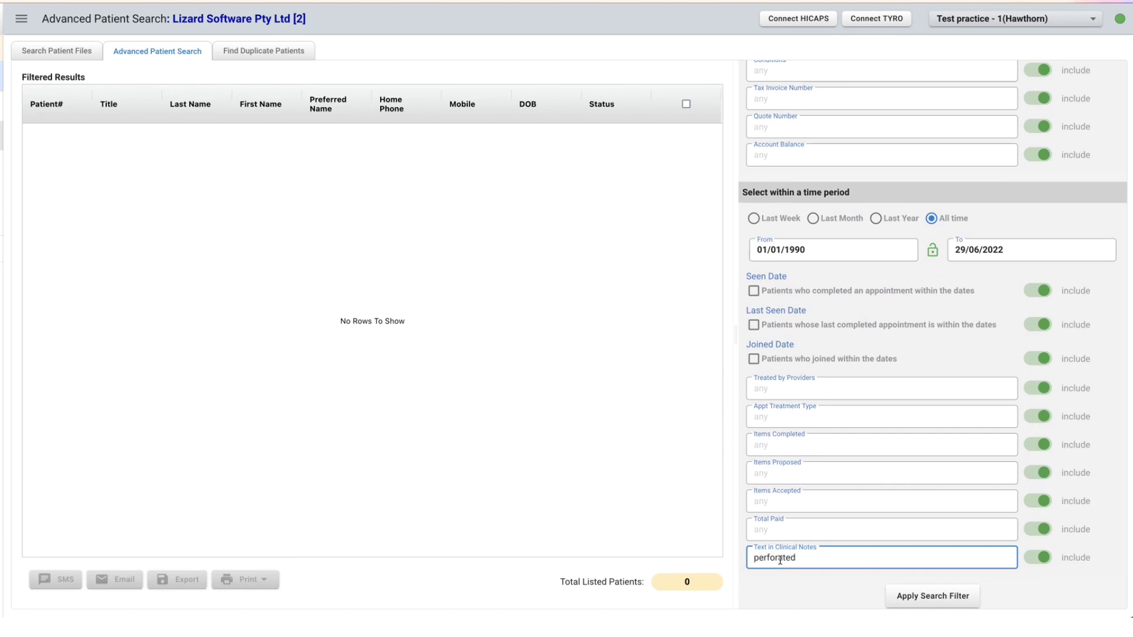
click(916, 597)
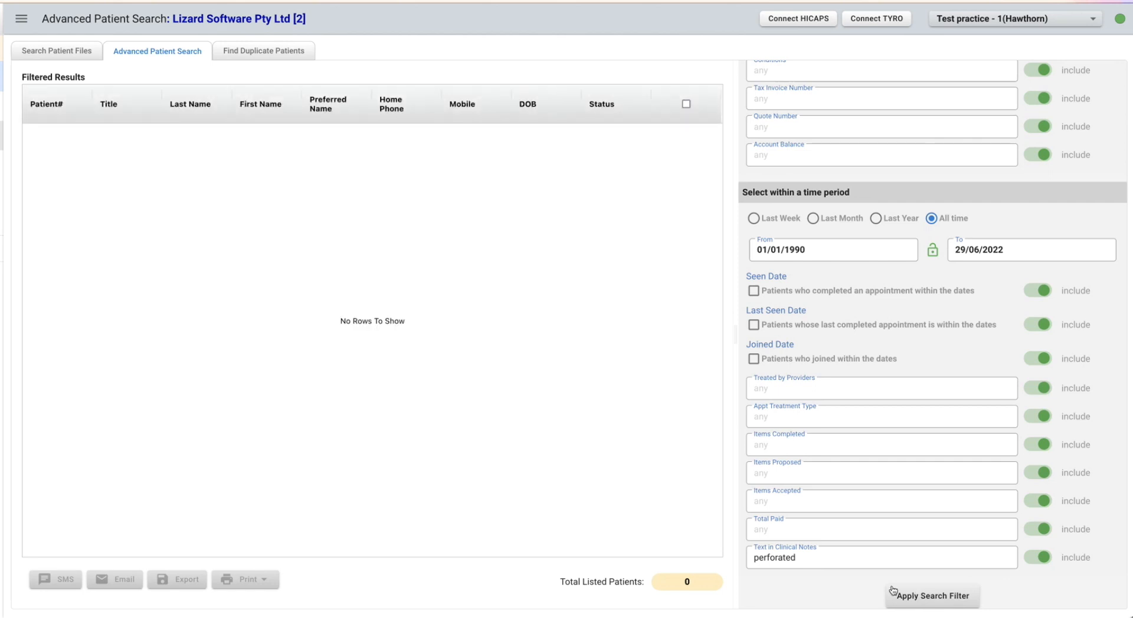
Replace the Text in Clinical Notes filter with "exam", apply the search filter and look through the listed patients.
drag(797, 557, 617, 551)
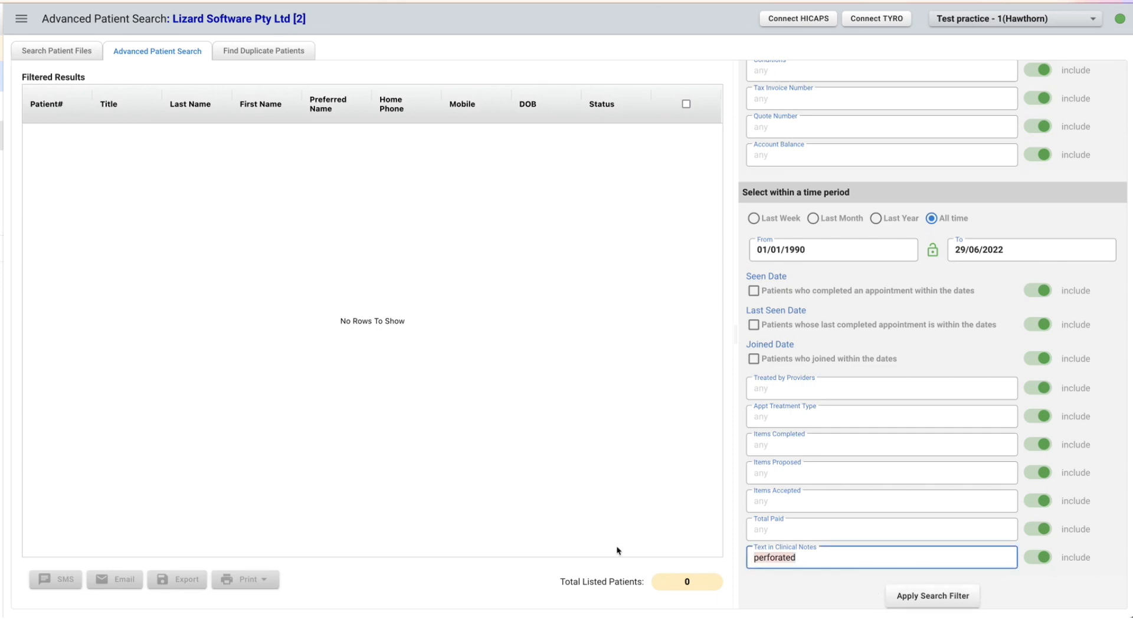
text(exam)
click(933, 602)
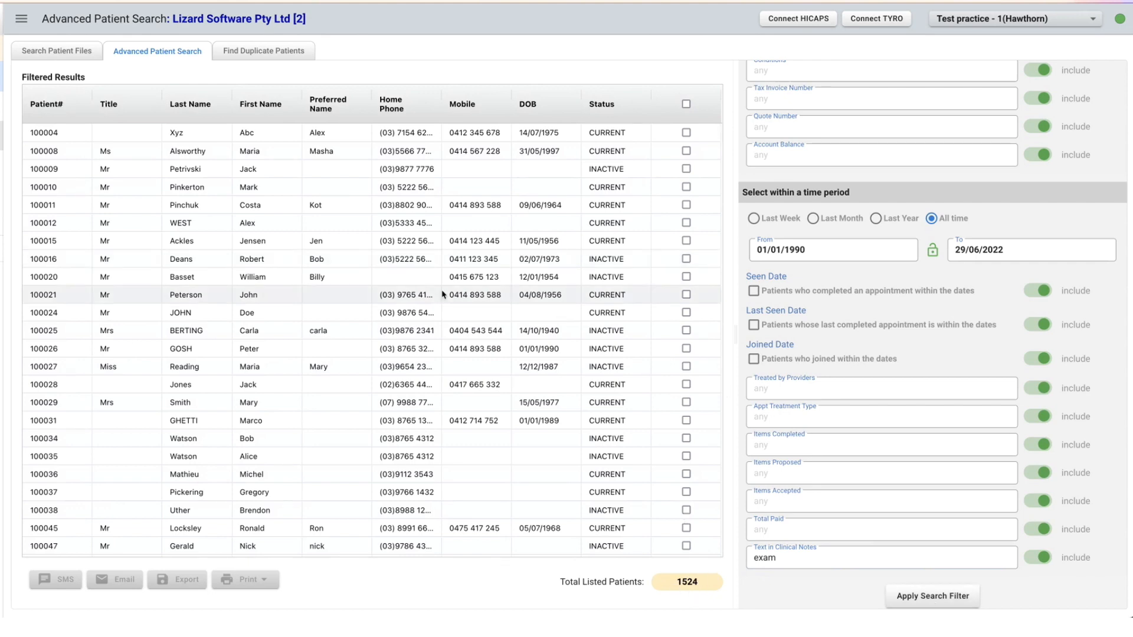
scroll(443, 292, down, 10)
scroll(443, 292, down, 2)
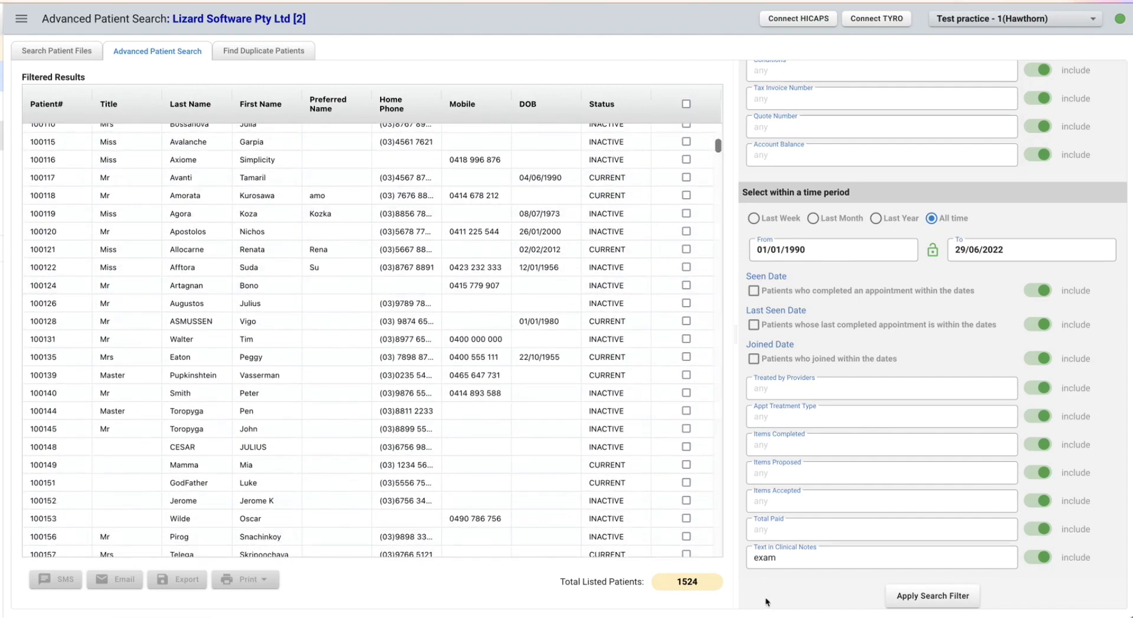
scroll(490, 359, down, 20)
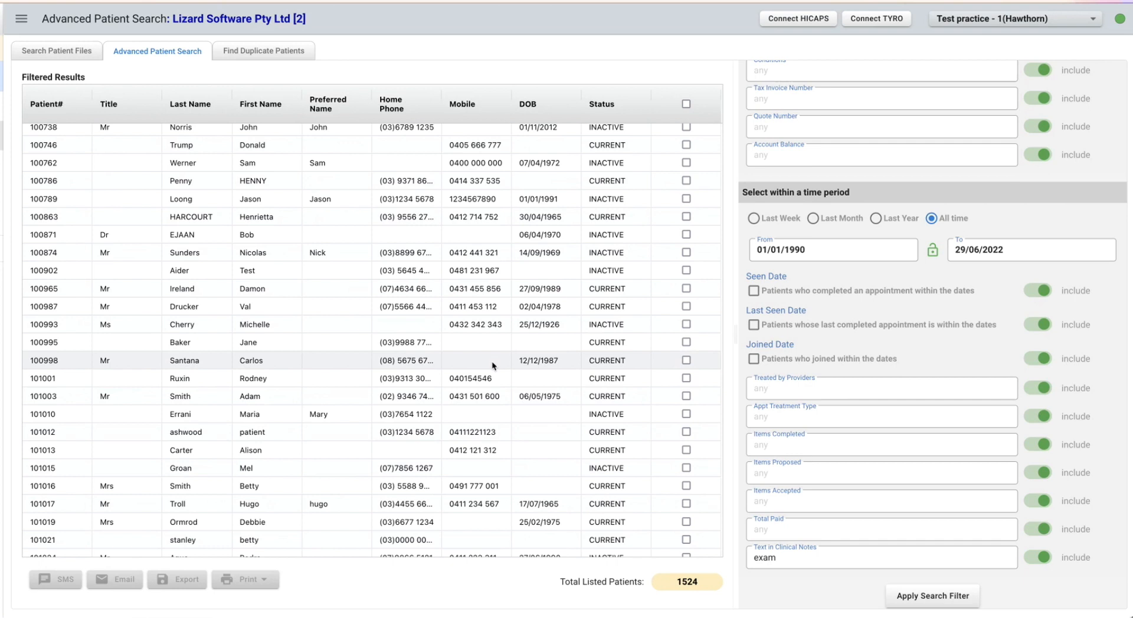
scroll(771, 109, up, 5)
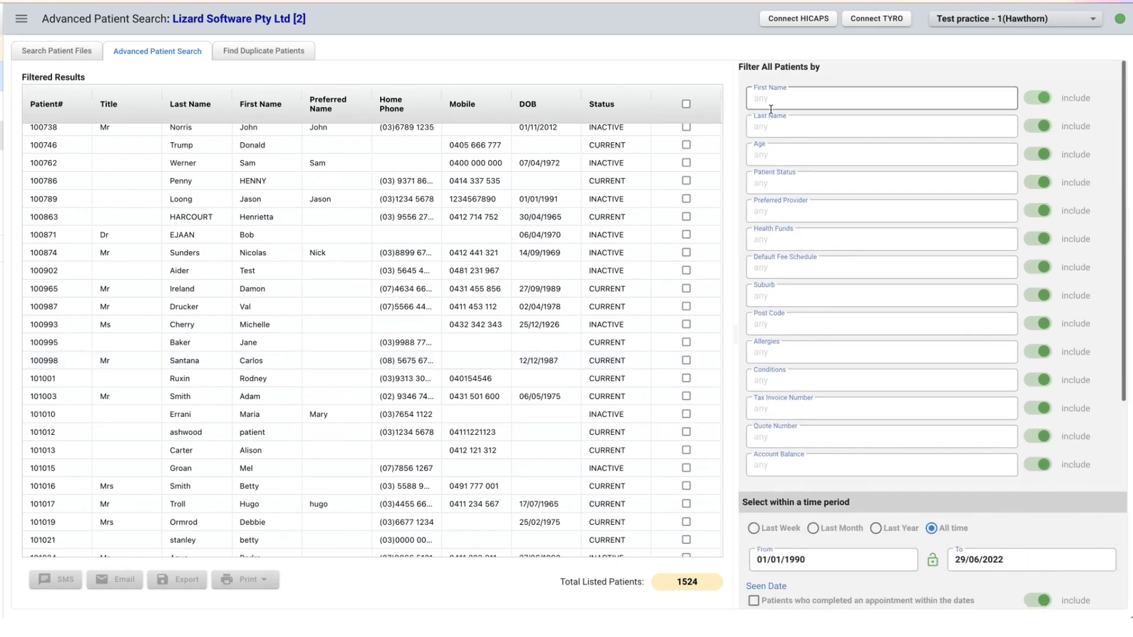